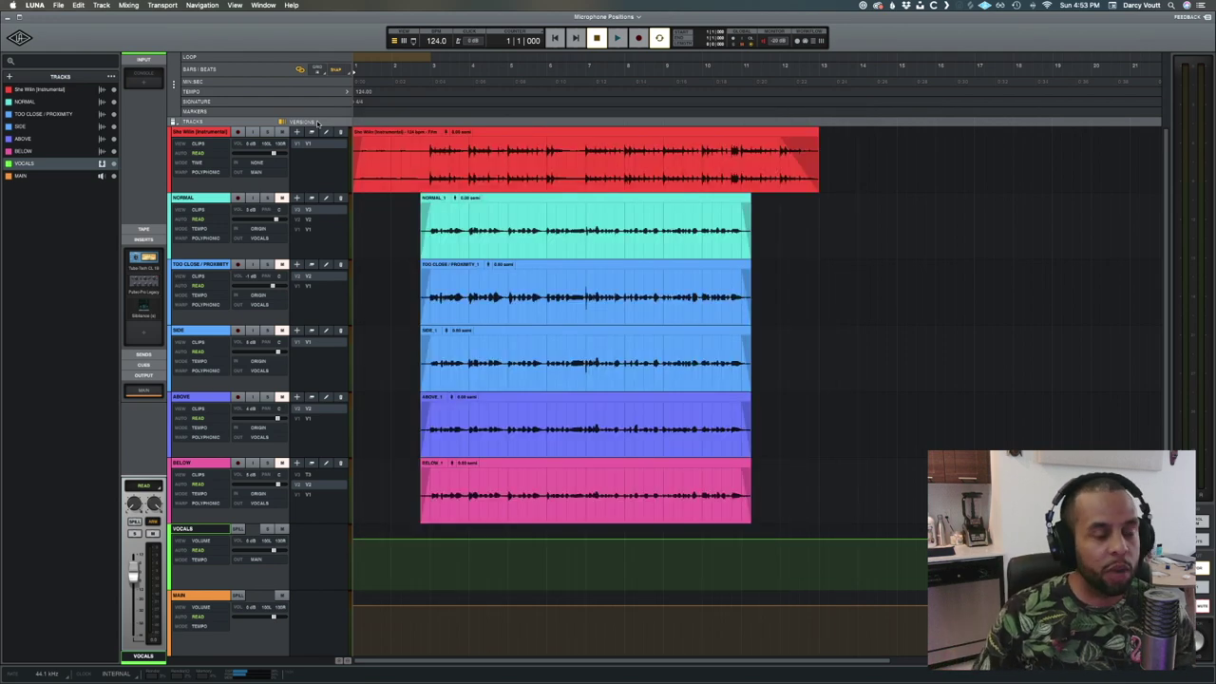
Step: Select the NORMAL, TOO CLOSE / PROXIMITY, SIDE, ABOVE and BELOW tracks one by one to review the five vocal takes
click(177, 201)
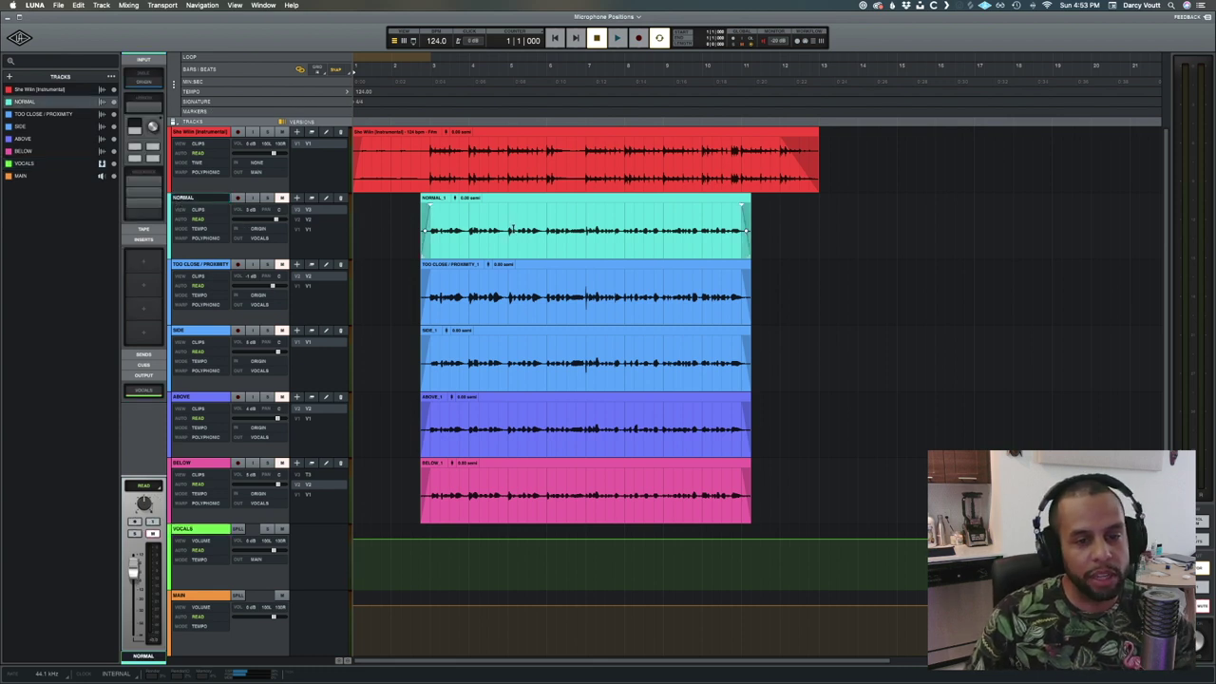
click(498, 319)
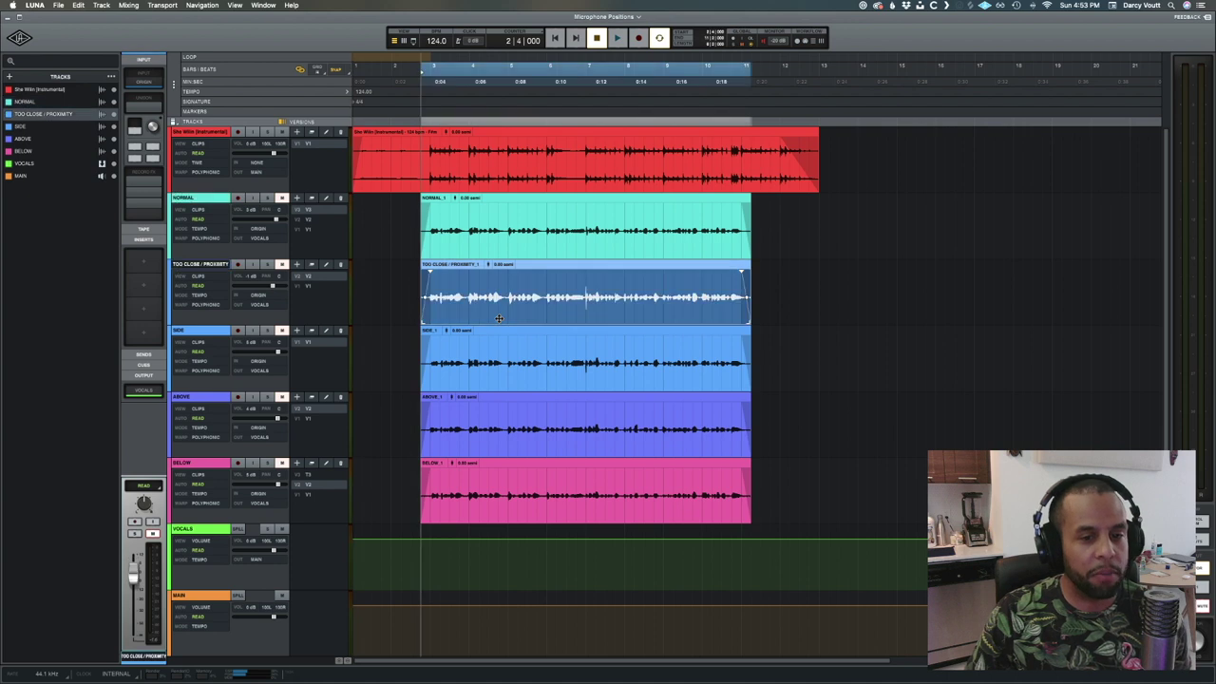
click(496, 371)
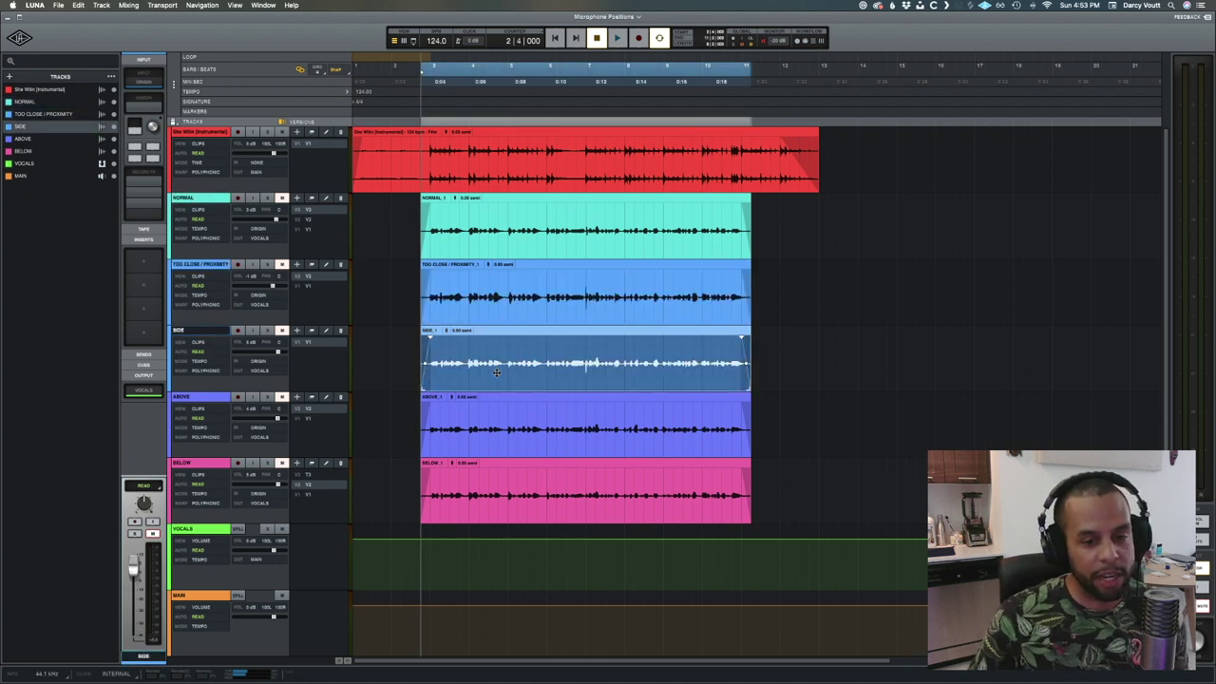
click(490, 418)
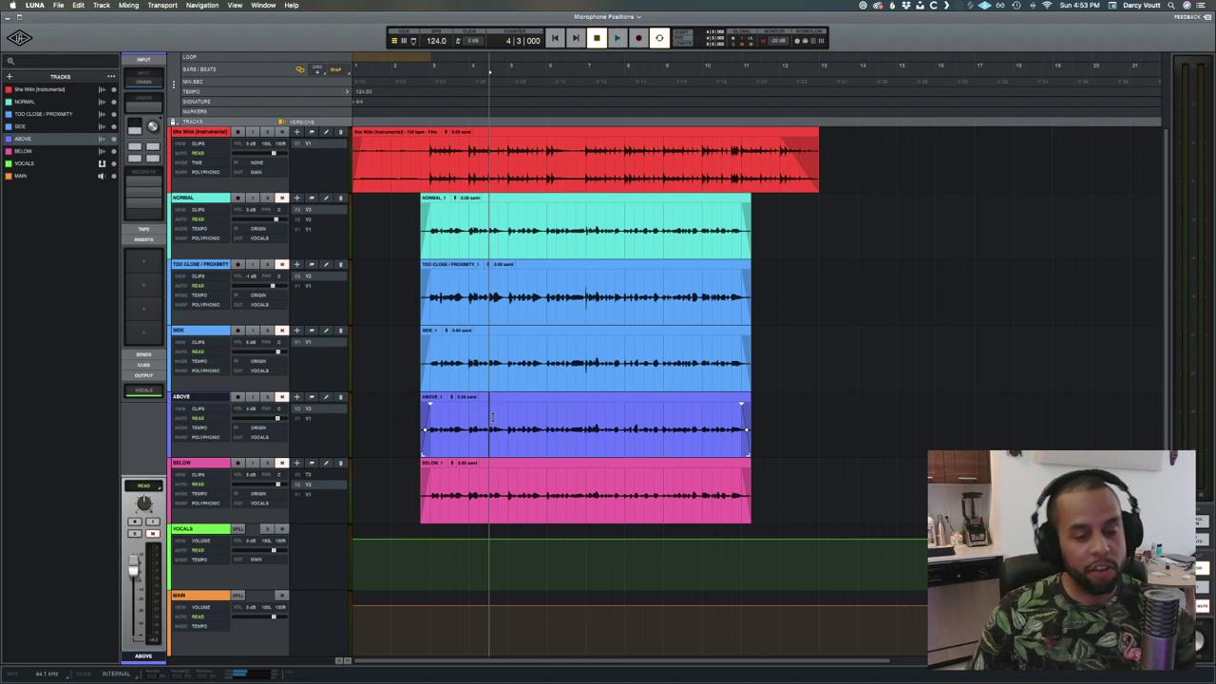
click(493, 514)
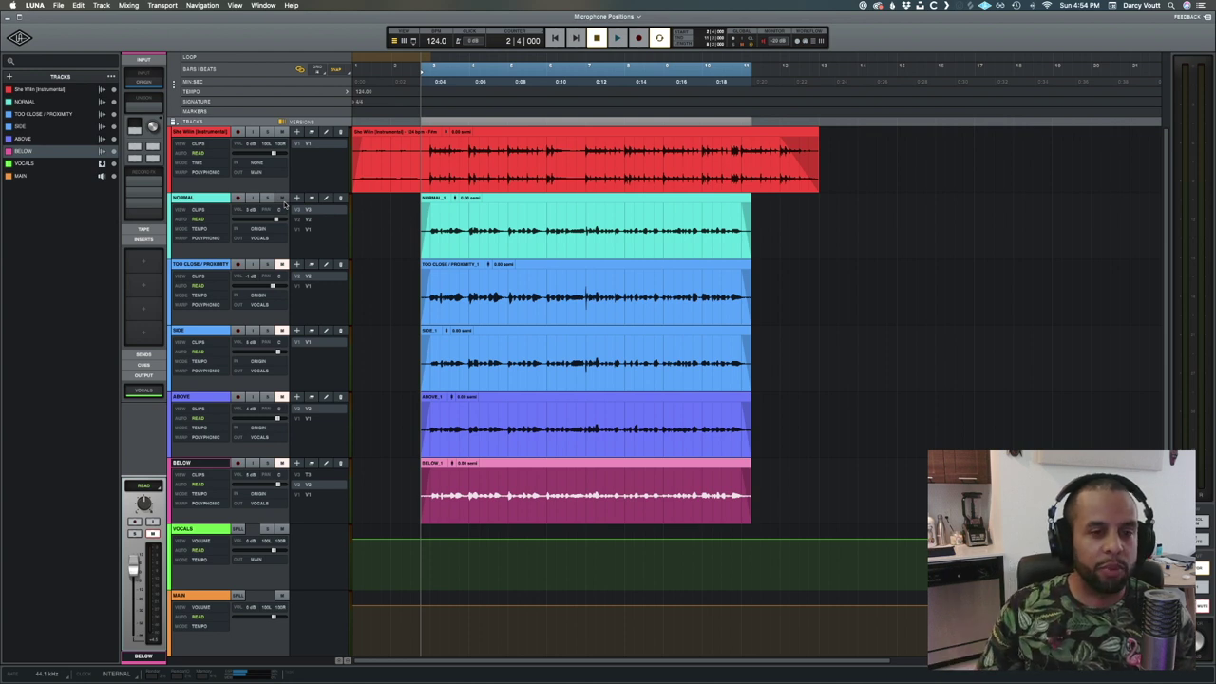
Step: Listen to the unmuted NORMAL vocal take with the instrumental from bar 1 and stop playback after the vocal ends
click(333, 235)
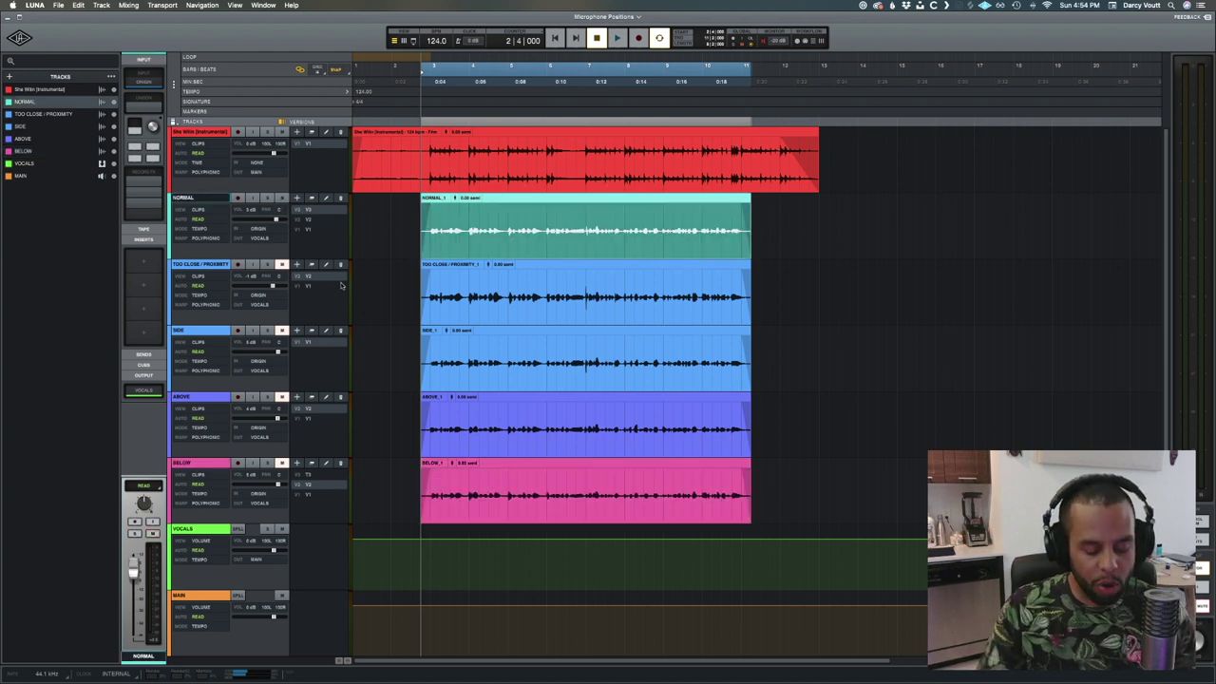
key(Return)
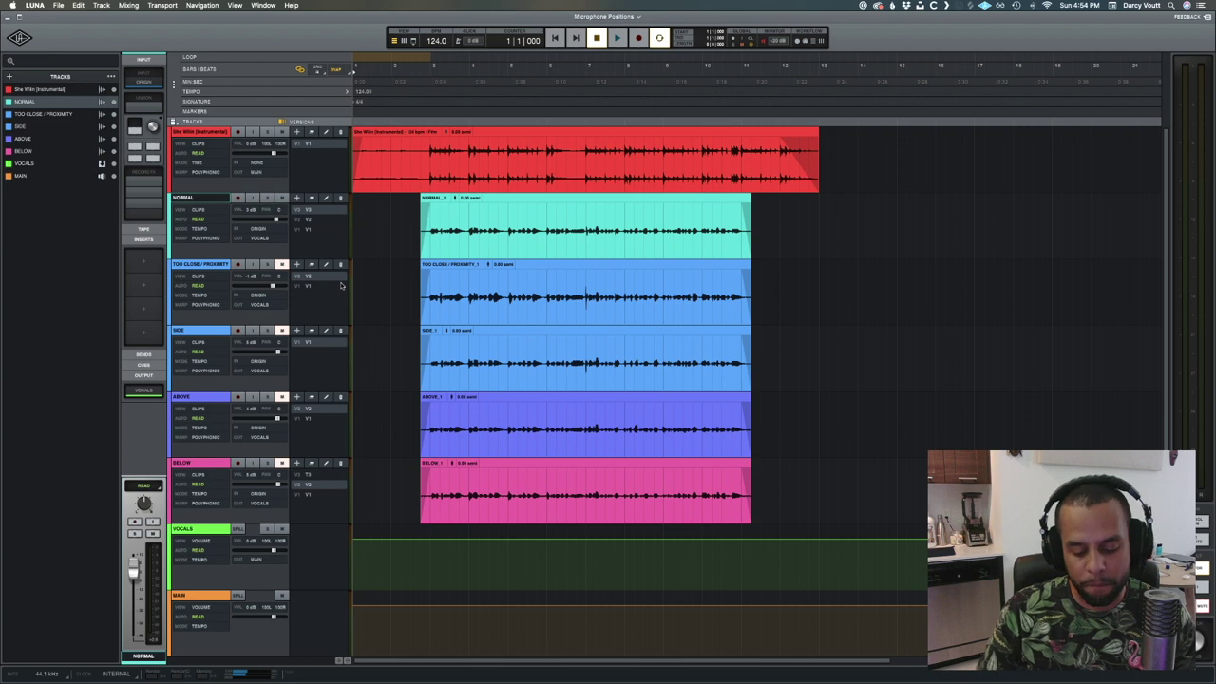
key(space)
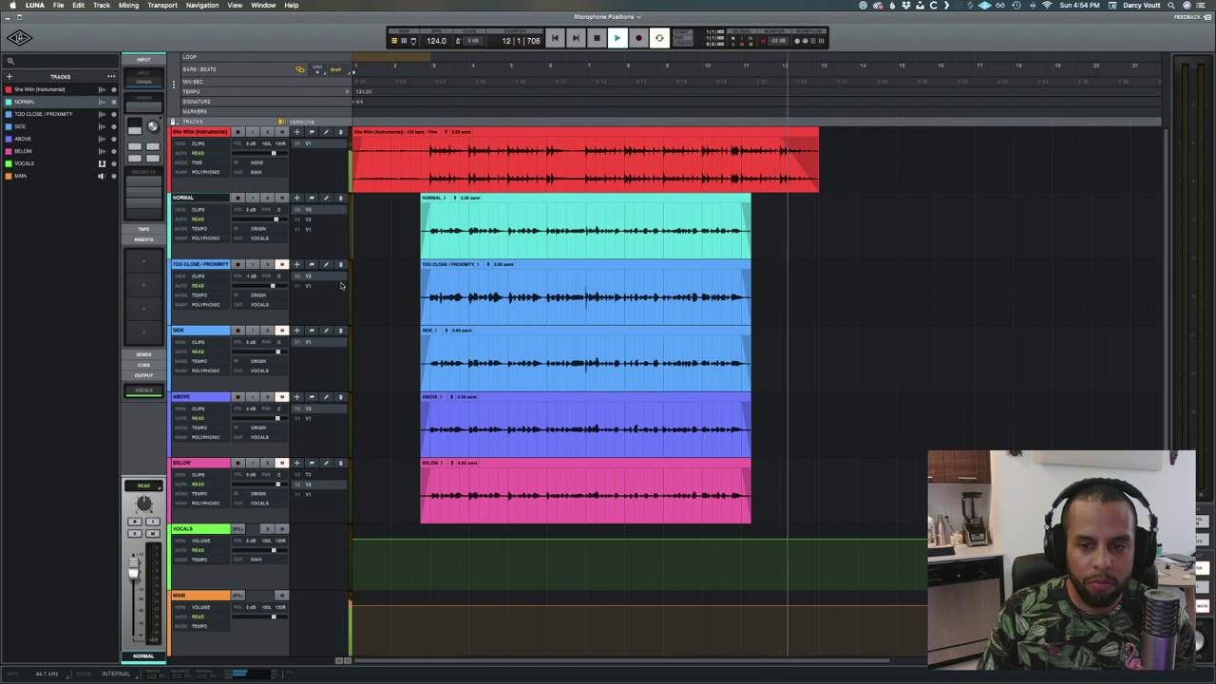
key(space)
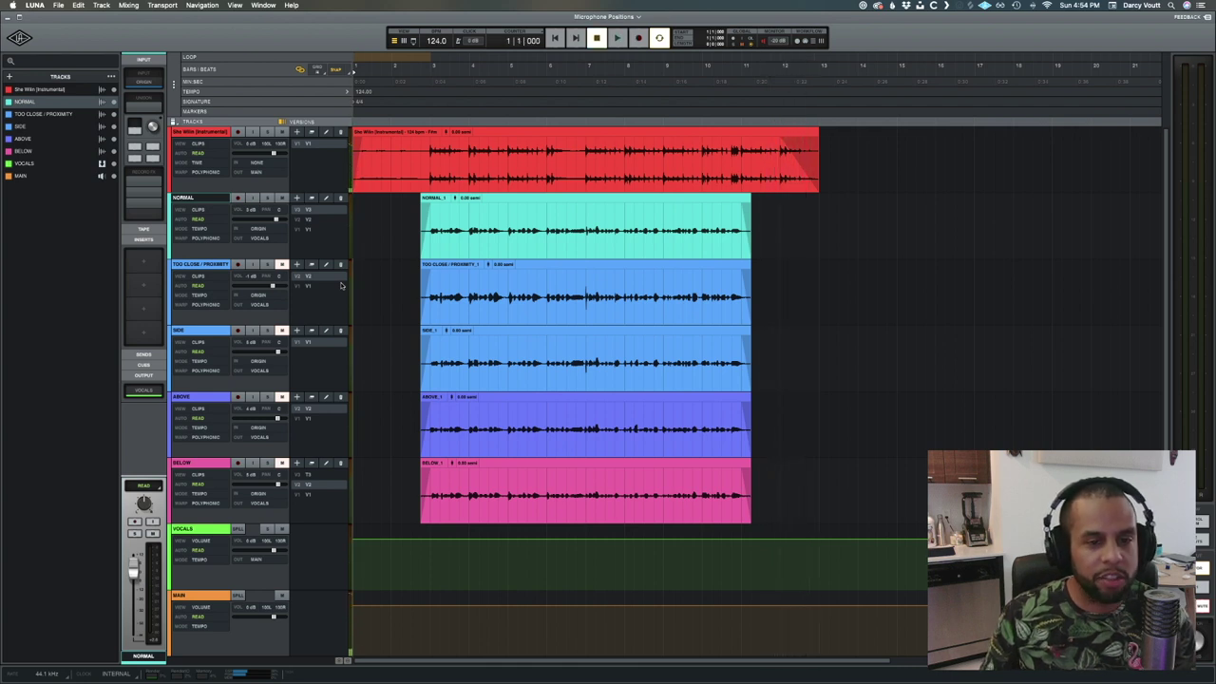
Step: Mute NORMAL, unmute TOO CLOSE / PROXIMITY, and listen to that take with the instrumental from bar 1
click(280, 266)
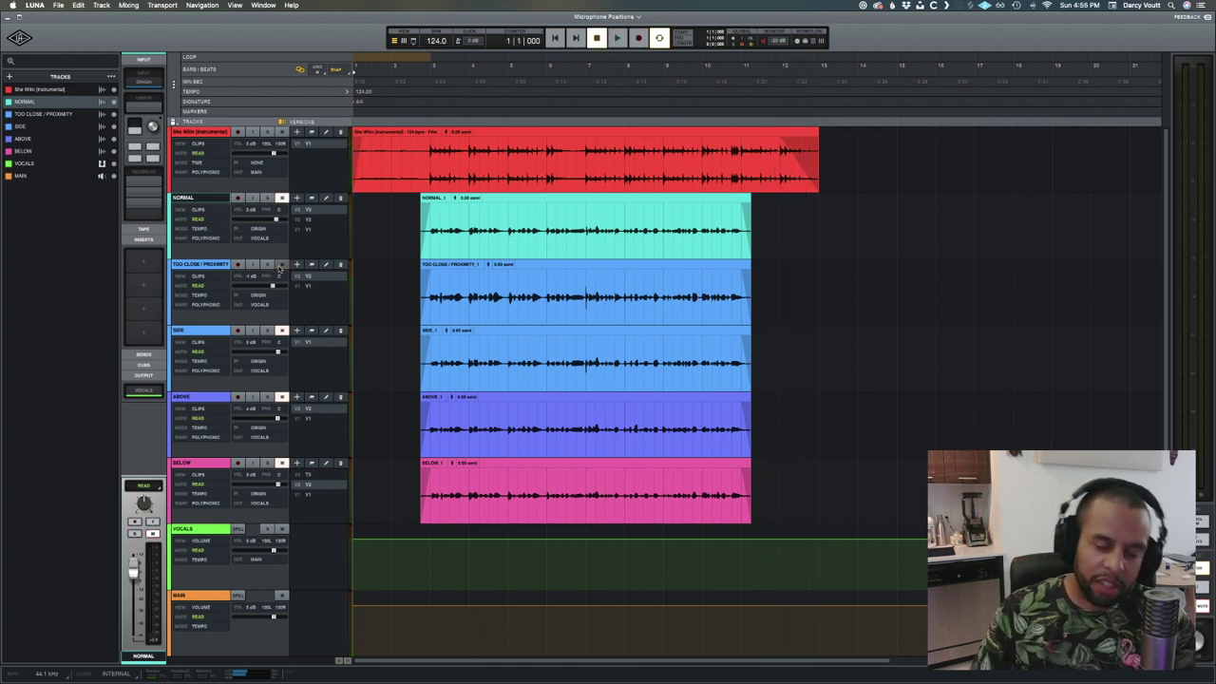
click(220, 267)
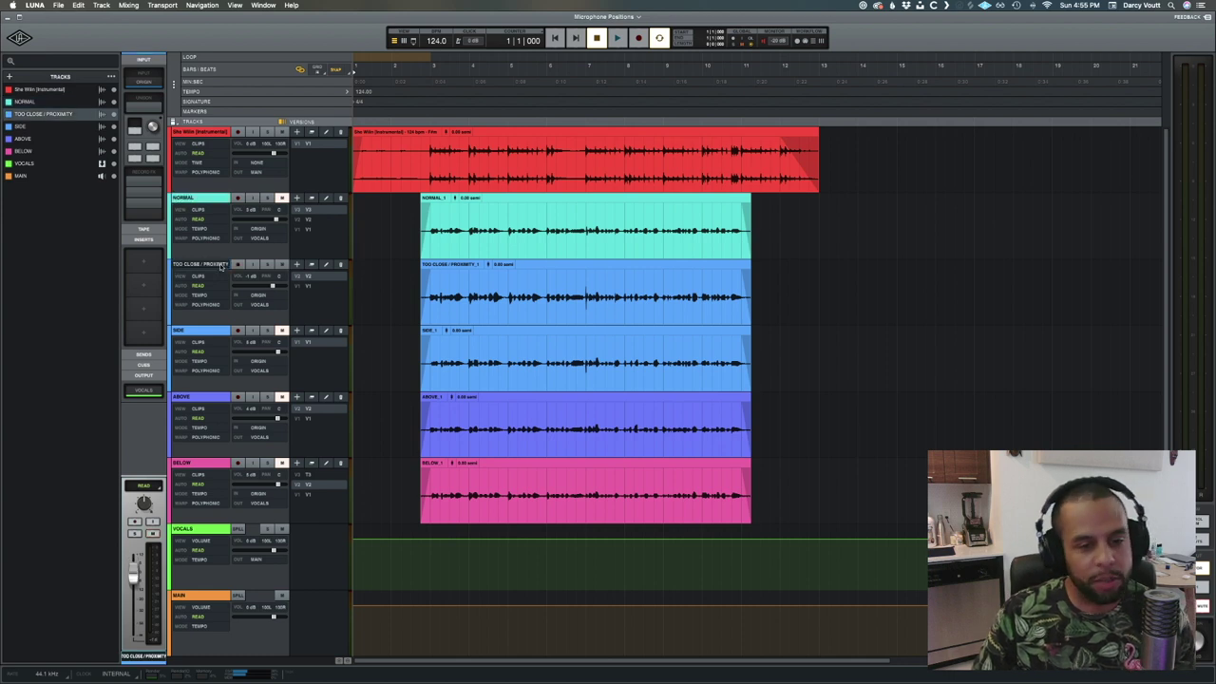
key(space)
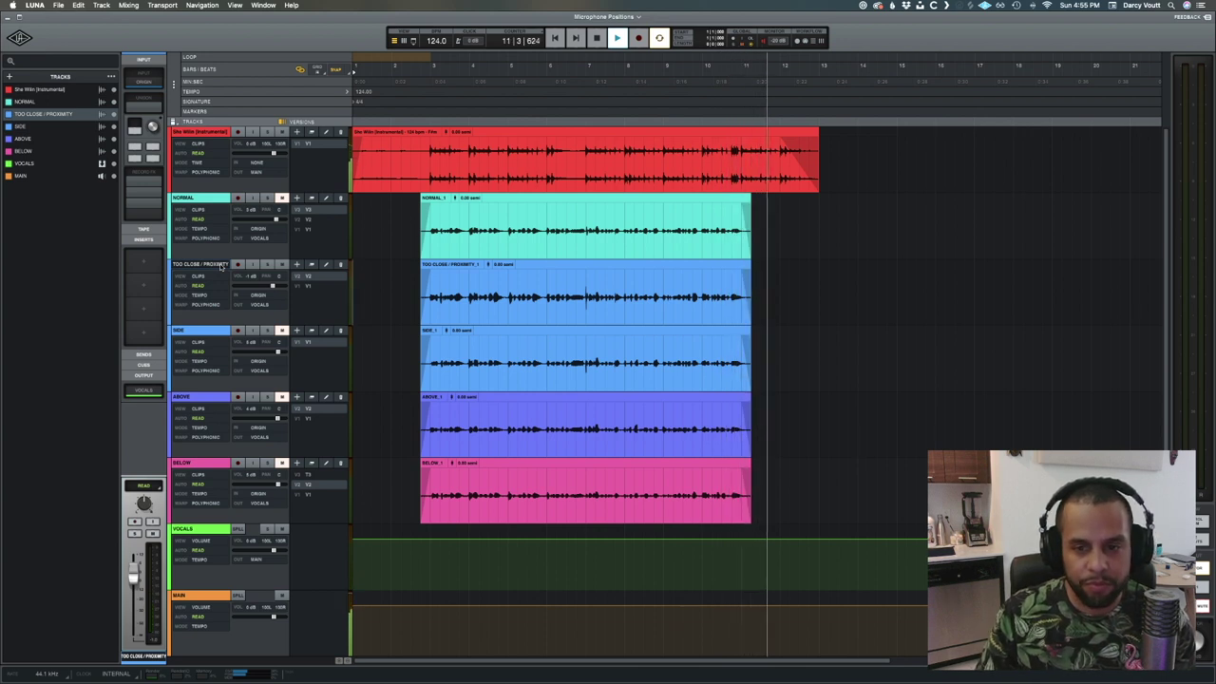
key(space)
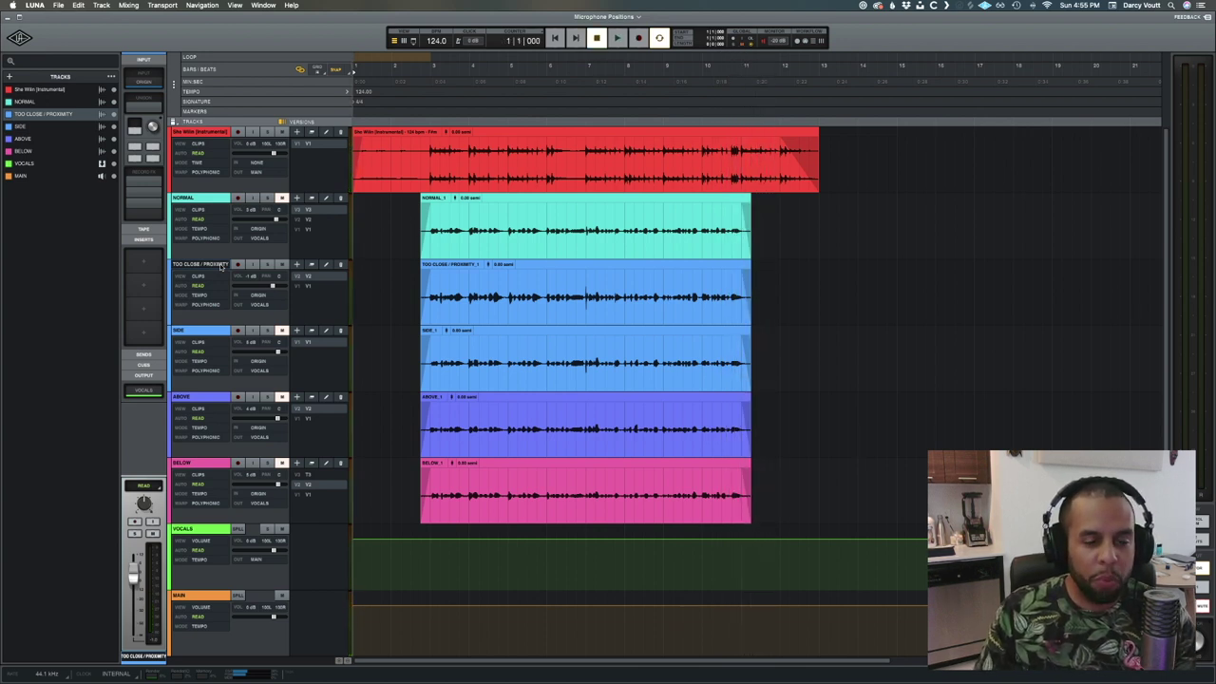
Step: Examine the waveform spike at bar 7 in the TOO CLOSE / PROXIMITY clip up close
click(503, 302)
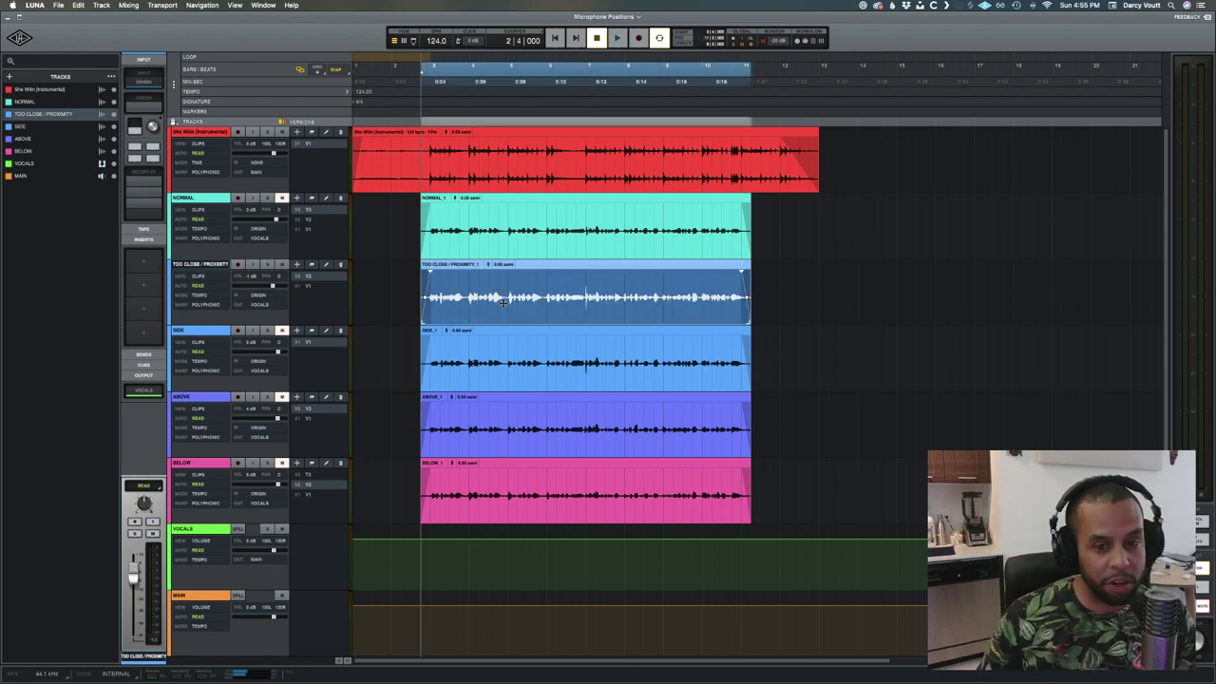
key(z)
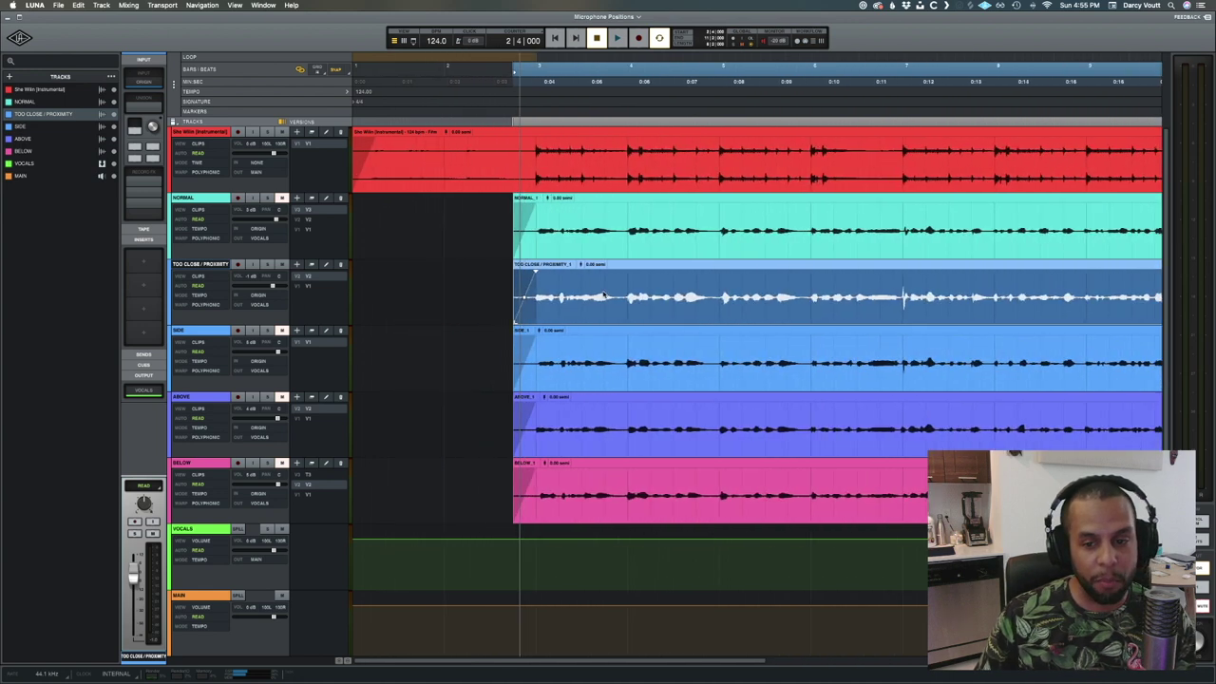
click(694, 295)
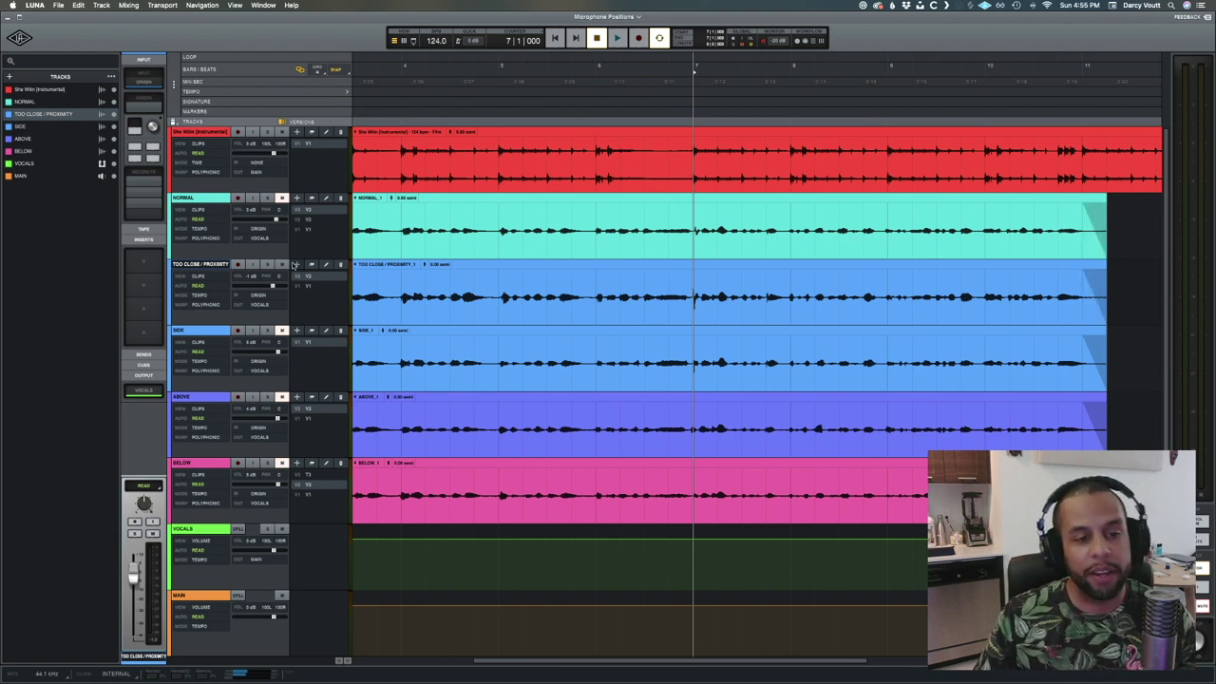
key(super+minus)
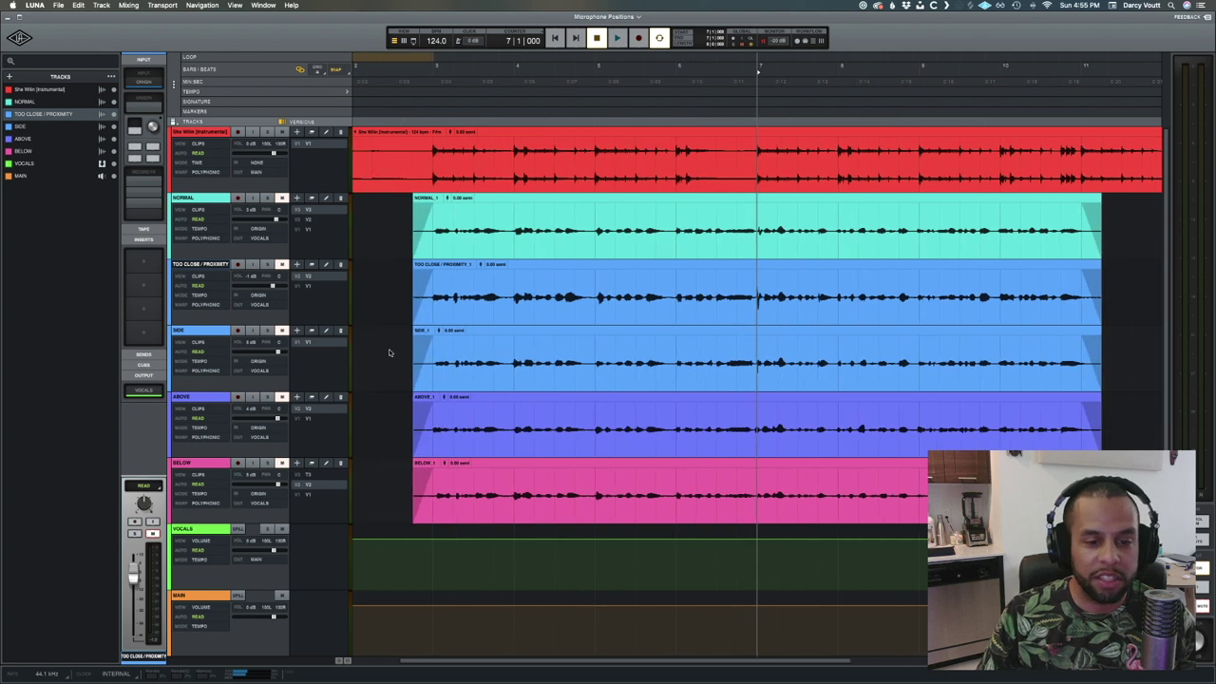
Step: Mute TOO CLOSE / PROXIMITY, unmute SIDE, and listen to the SIDE take with the instrumental from bar 2
click(369, 348)
click(281, 330)
key(space)
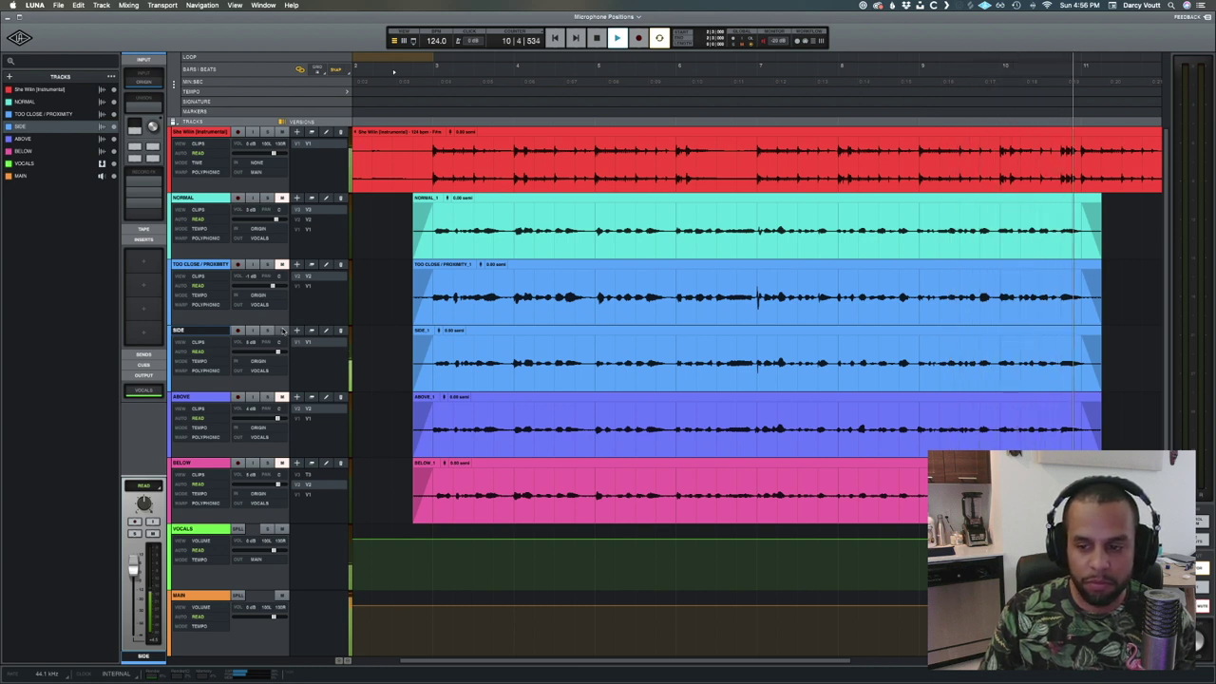
key(space)
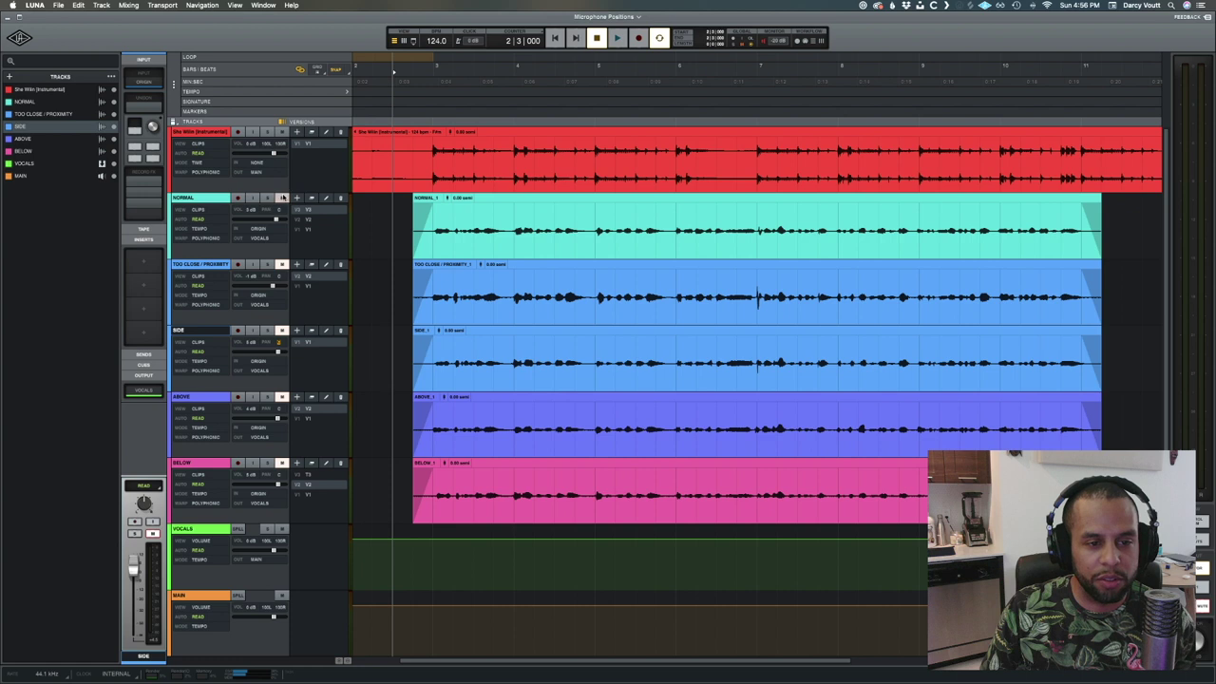
Step: With only NORMAL unmuted among the vocal takes, listen to it briefly from bar 2, then mute it
click(381, 241)
key(space)
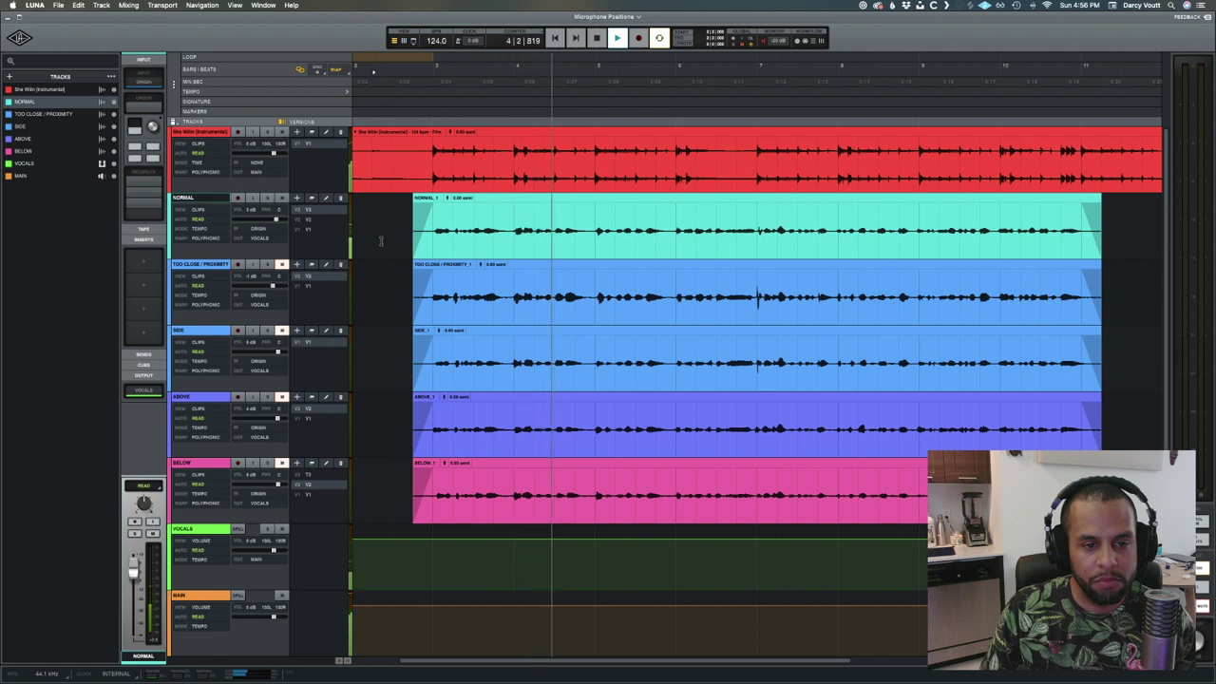
key(space)
click(283, 198)
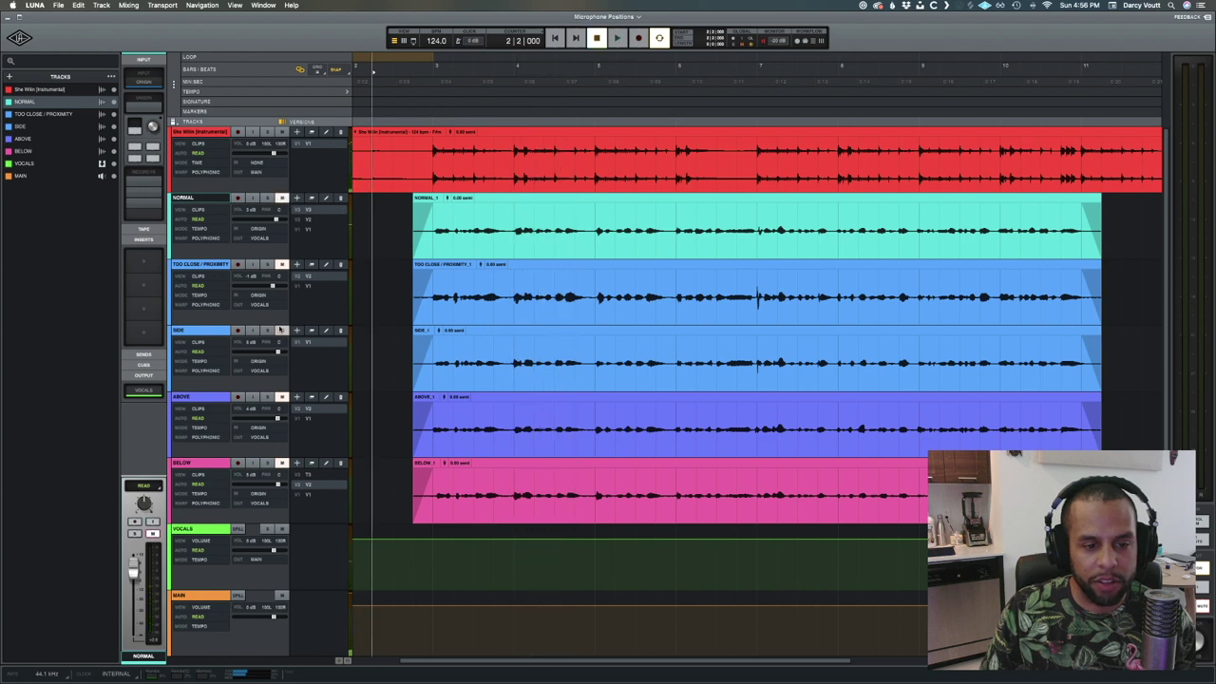
Step: Listen to the SIDE take from bar 2, then switch to TOO CLOSE / PROXIMITY and play the same passage for comparison
click(280, 330)
key(space)
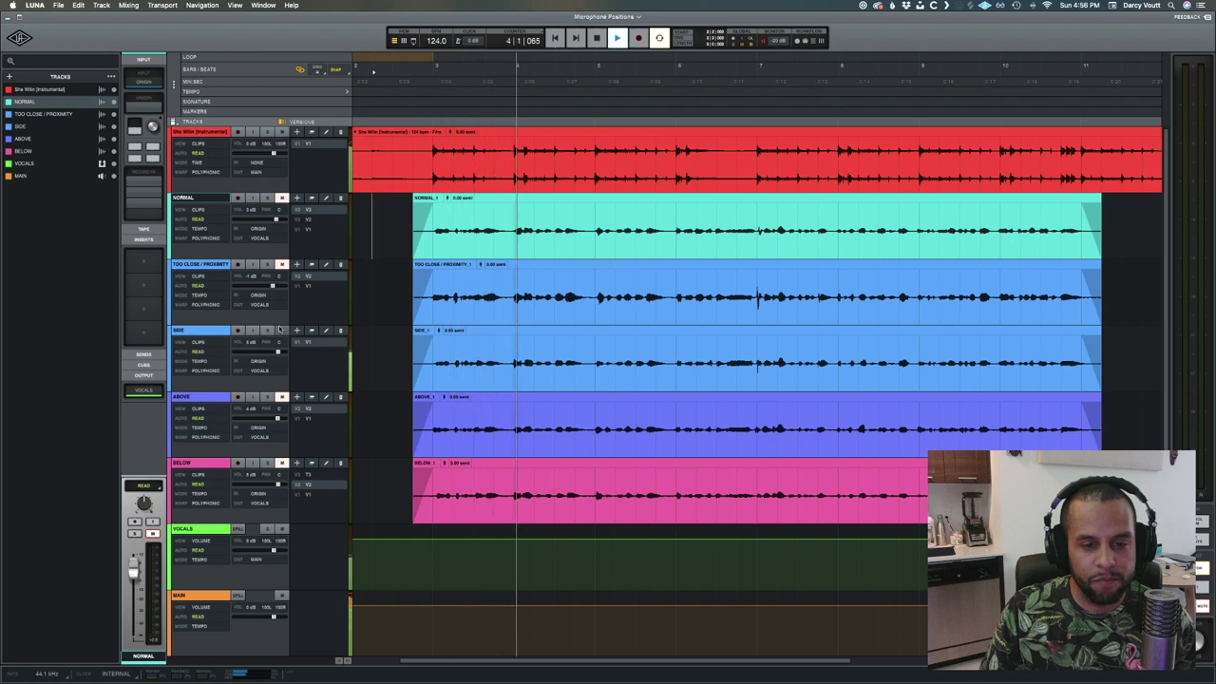
key(space)
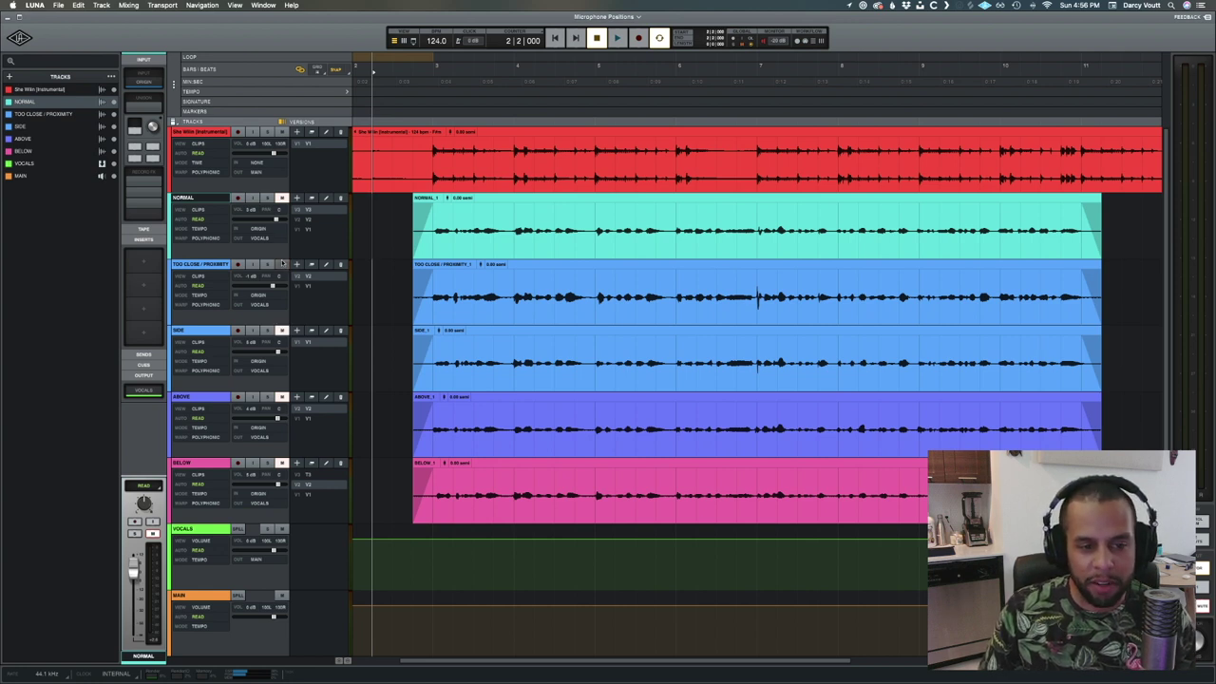
key(space)
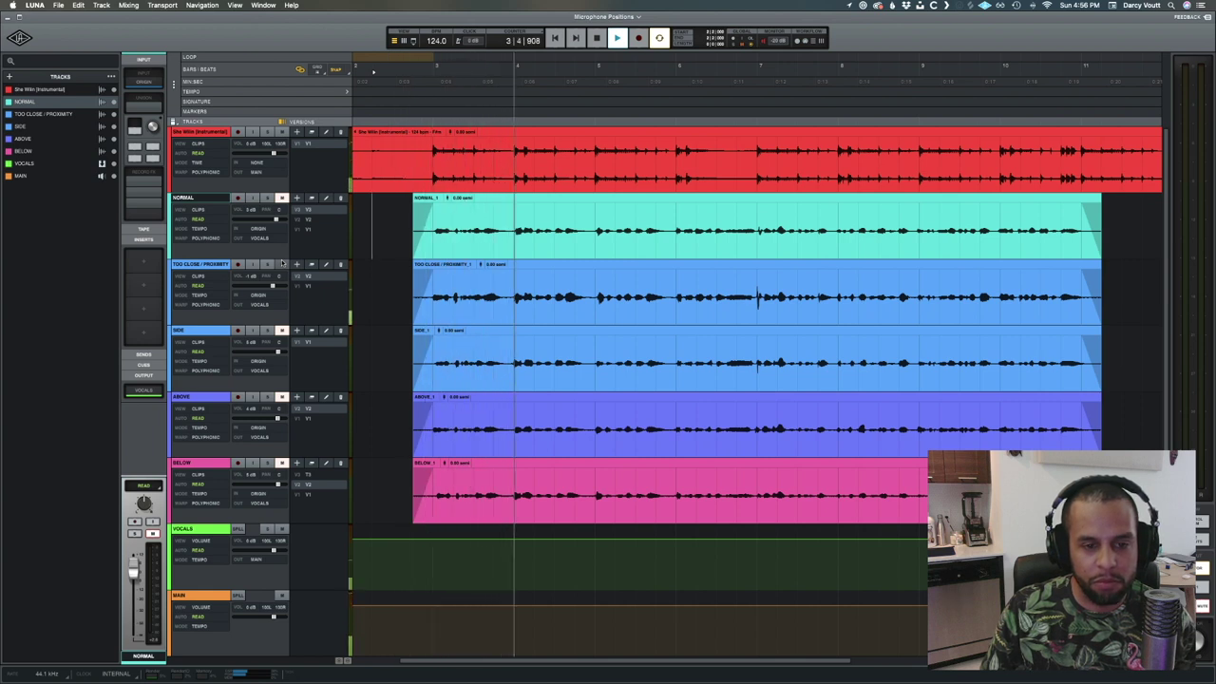
key(space)
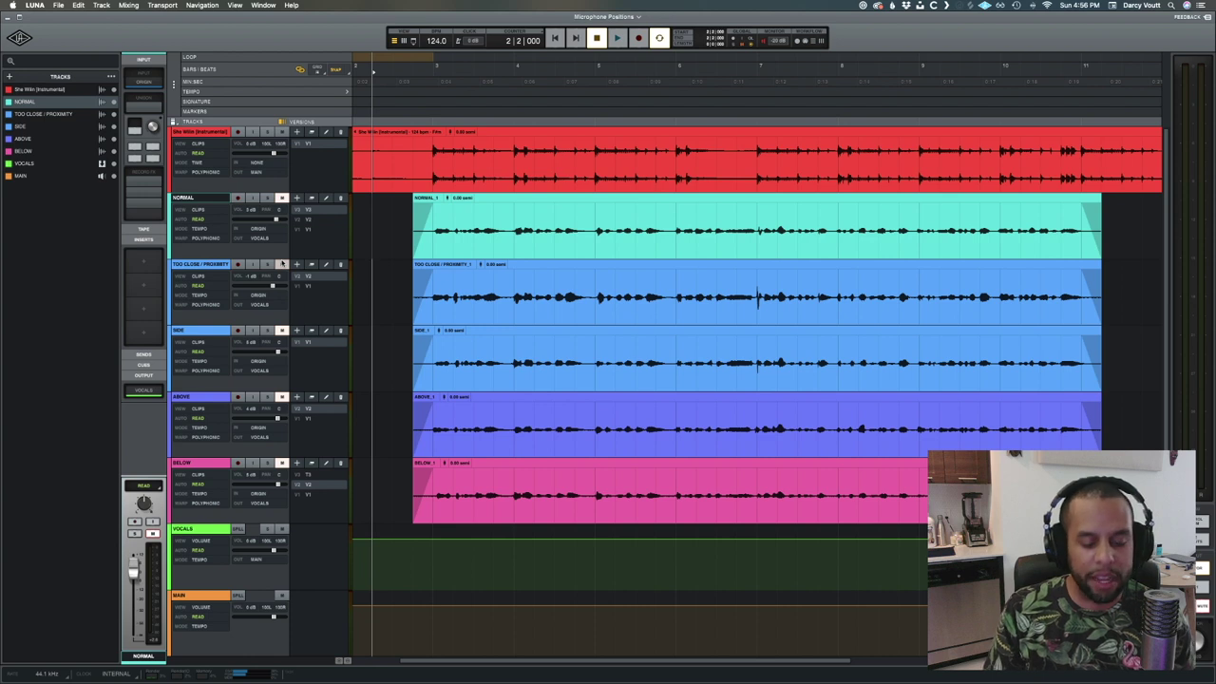
Step: Review the channel faders of the vocal takes in the mixer and return to the timeline
key(super+equal)
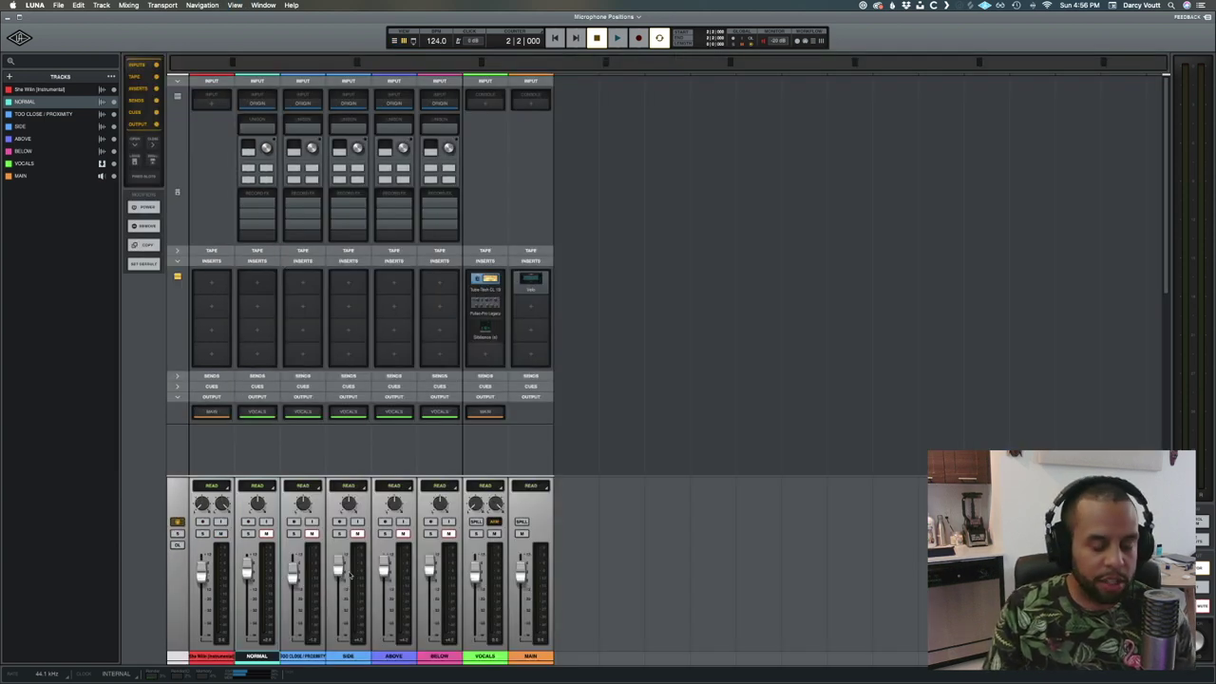
key(super+equal)
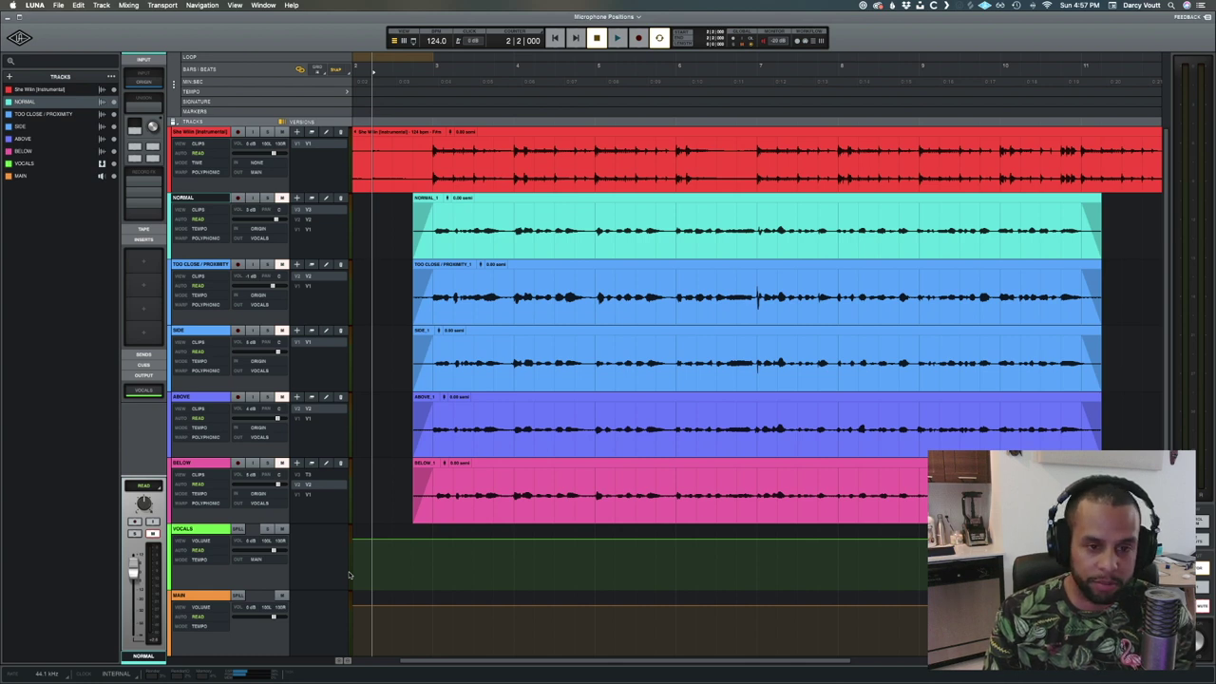
key(space)
key(space)
Step: Unmute the ABOVE track and listen to it with the instrumental from bar 2
click(280, 397)
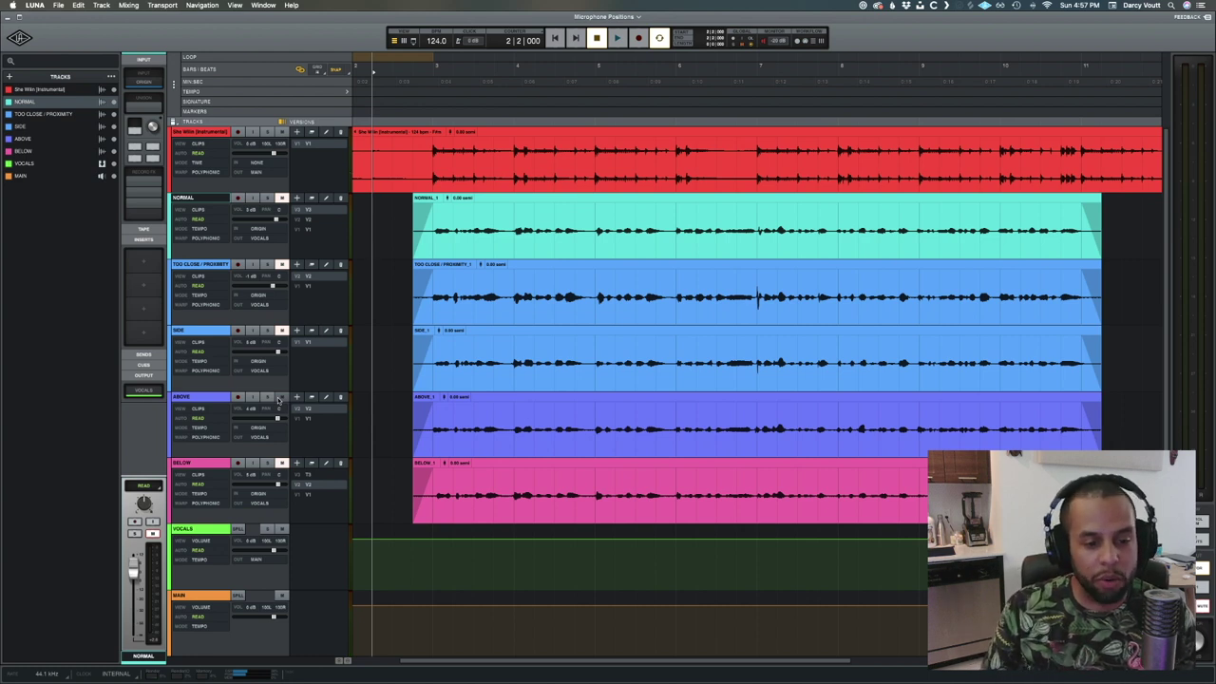
key(space)
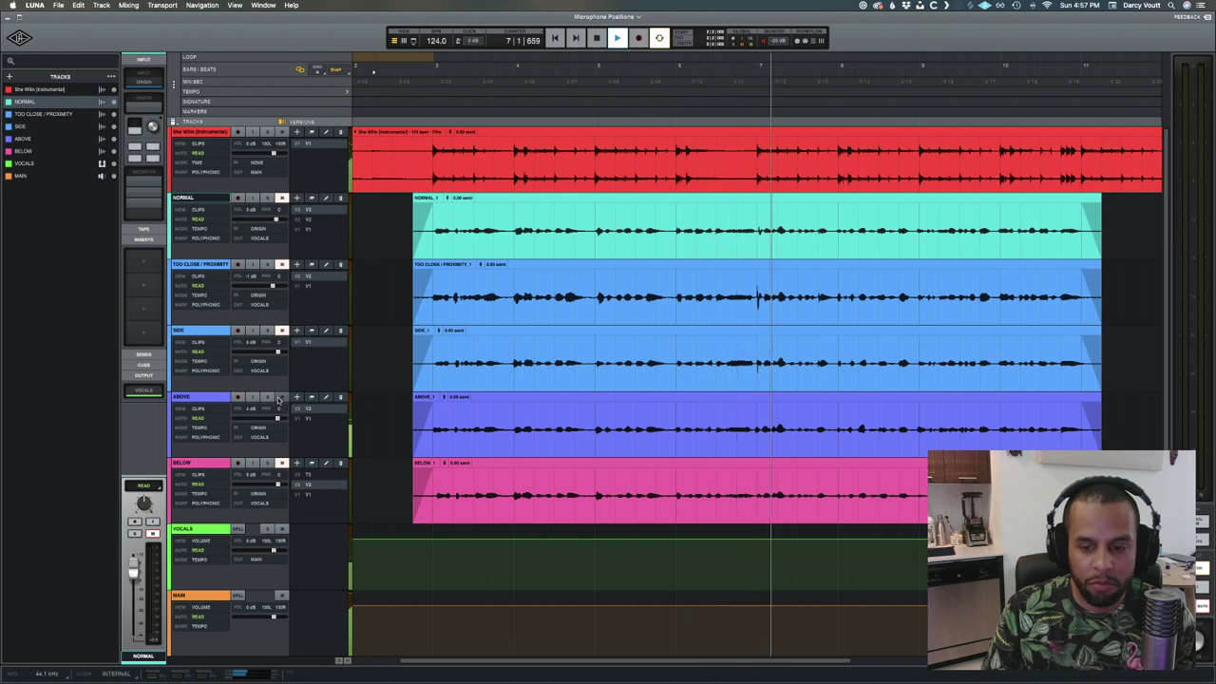
key(space)
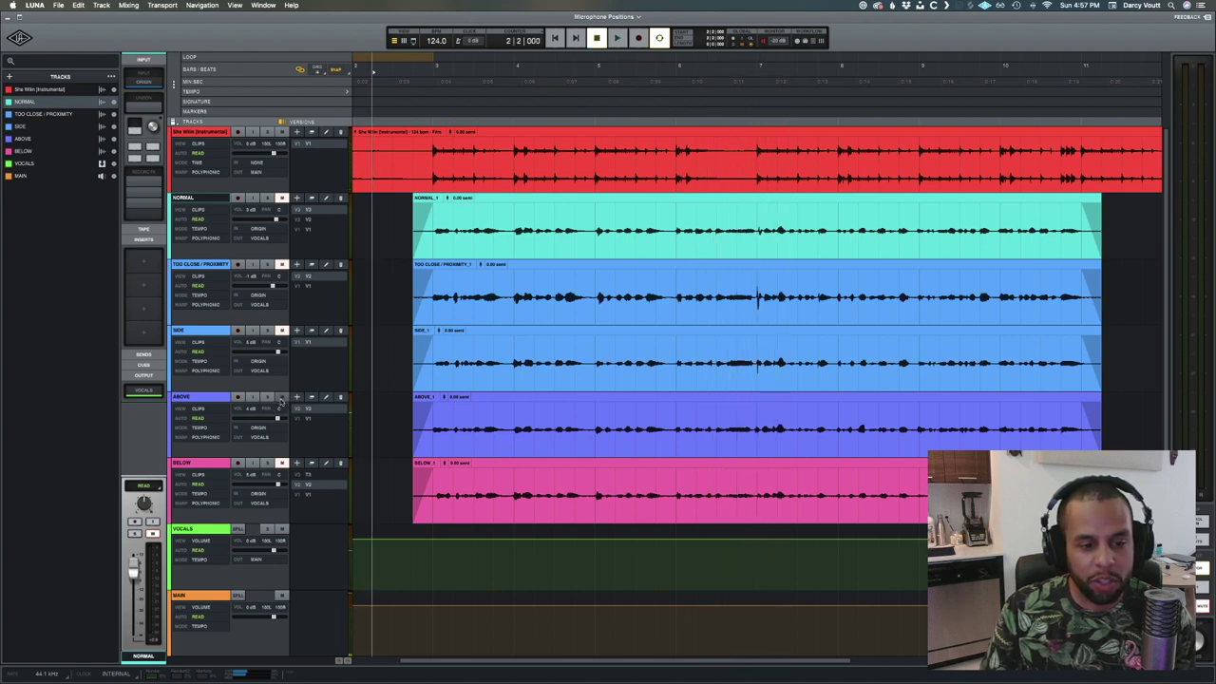
Step: Mute ABOVE, unmute NORMAL, and listen to the NORMAL take from bar 2 for comparison
click(281, 198)
key(space)
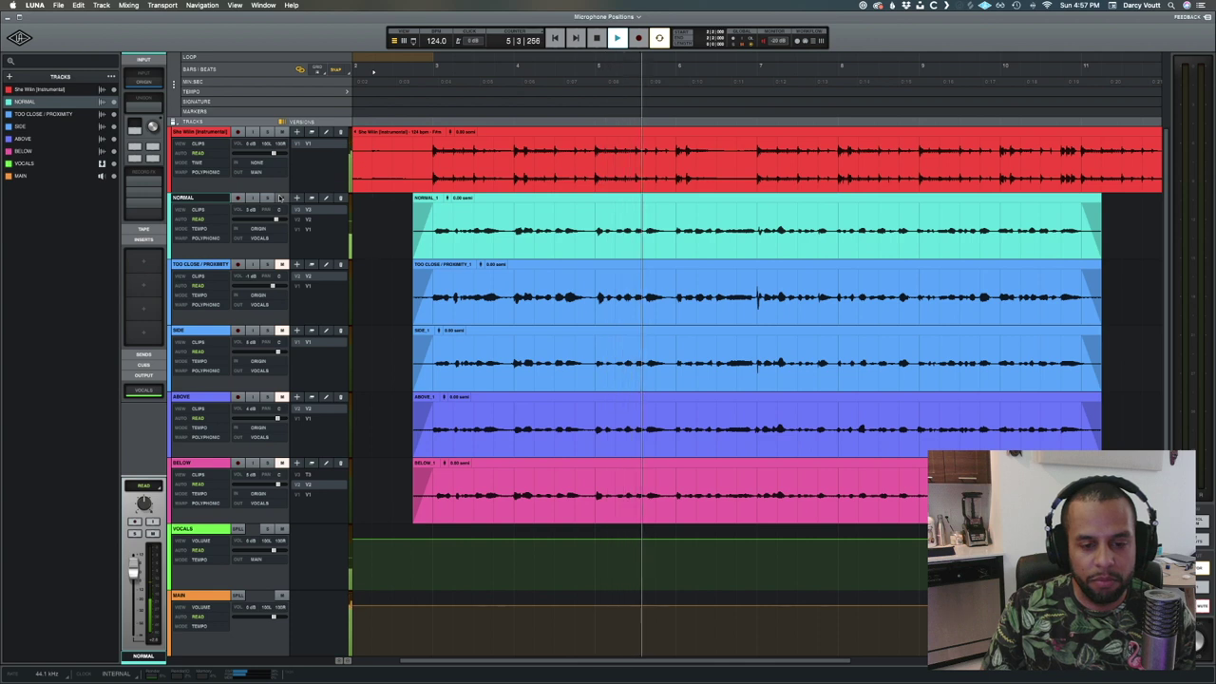
key(space)
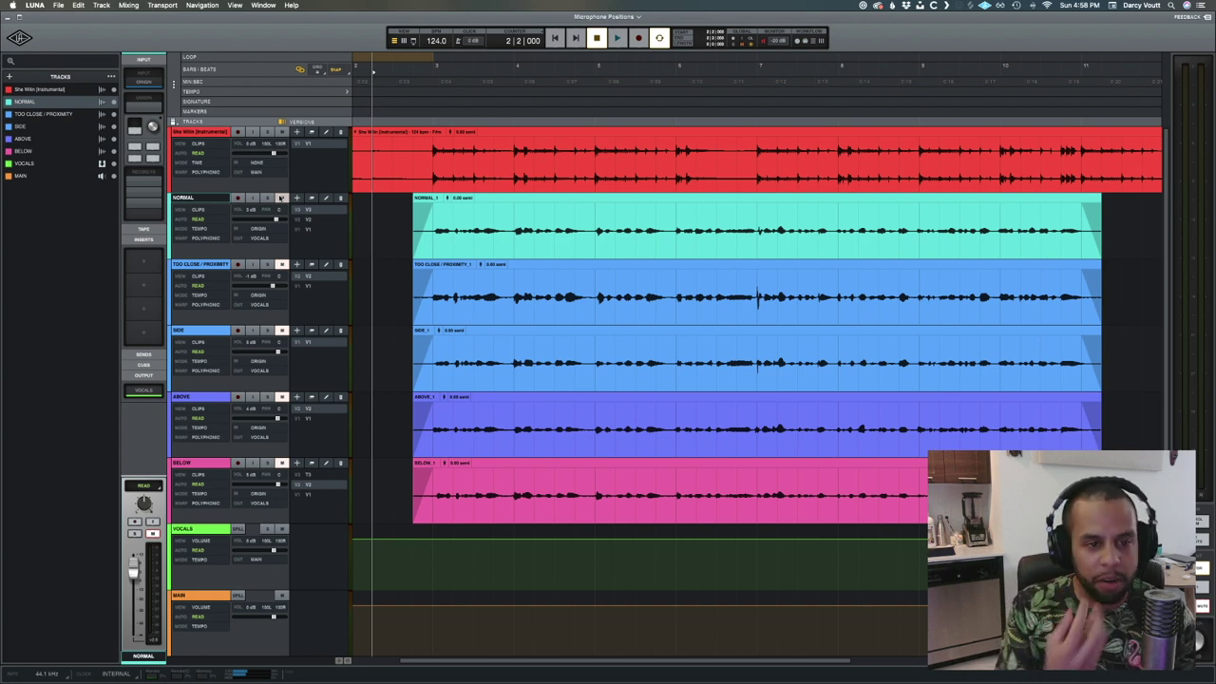
Step: Unmute NORMAL to replay its opening passage from bar 2, then mute the track again
click(280, 197)
key(space)
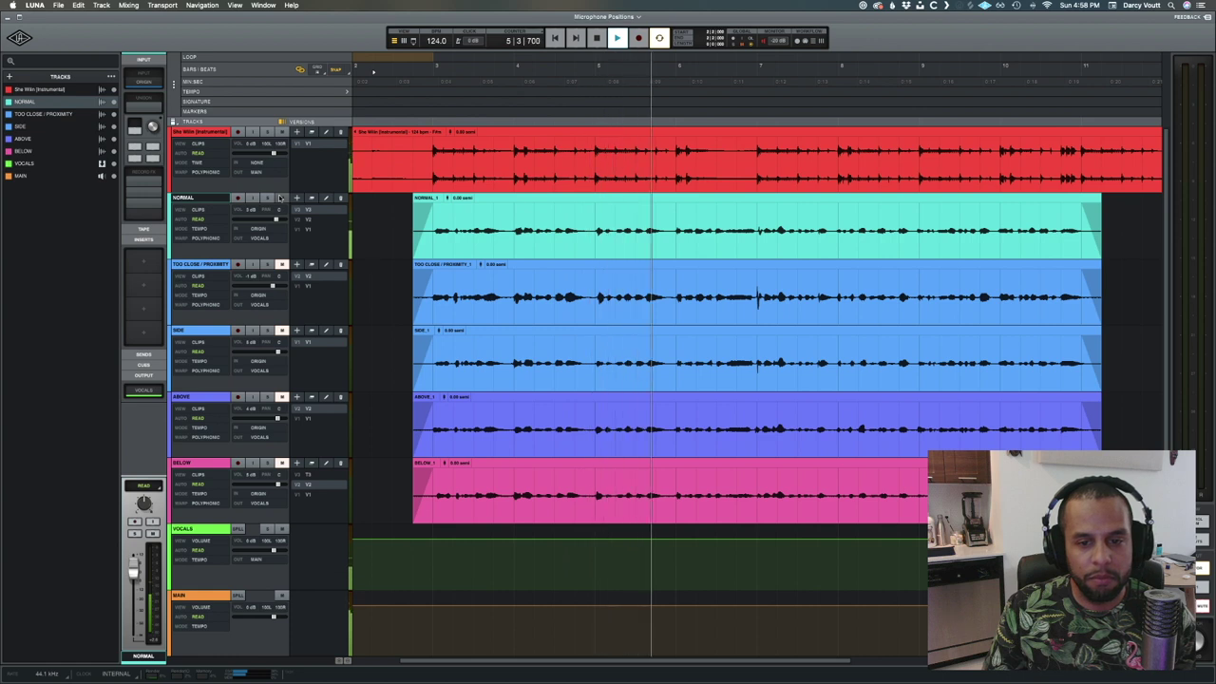
key(space)
click(280, 198)
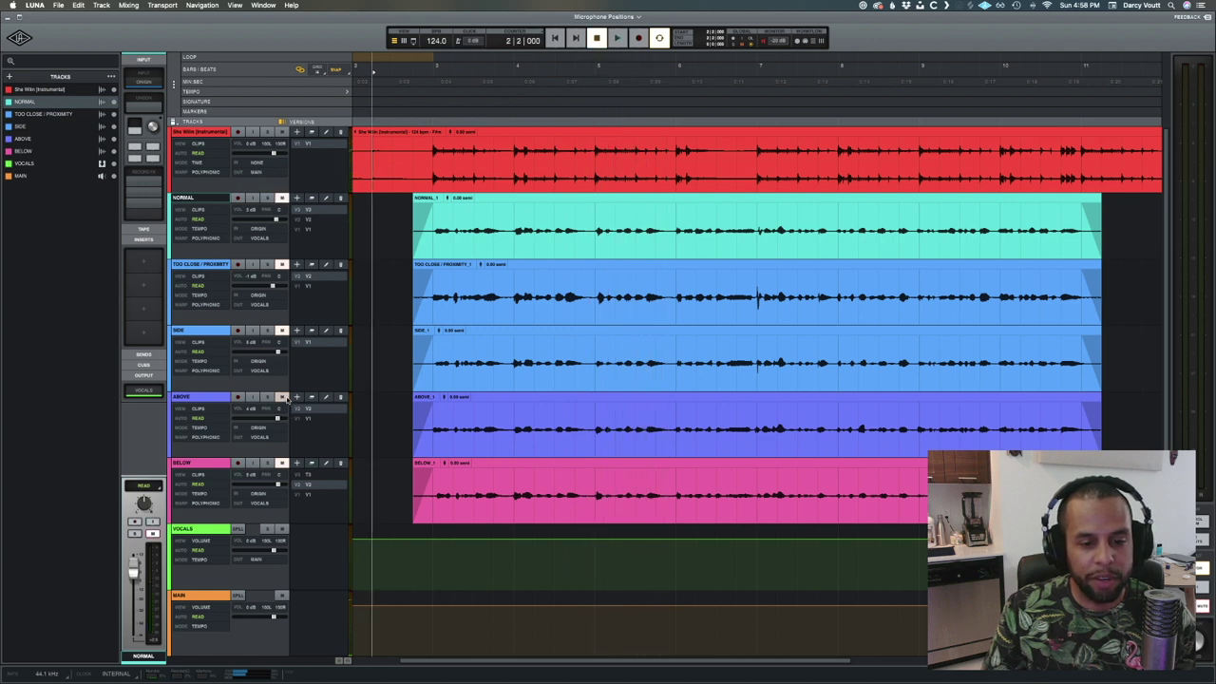
Step: Listen to the ABOVE and BELOW takes one at a time from bar 2, unmuting each only while it plays with the instrumental
click(285, 398)
key(space)
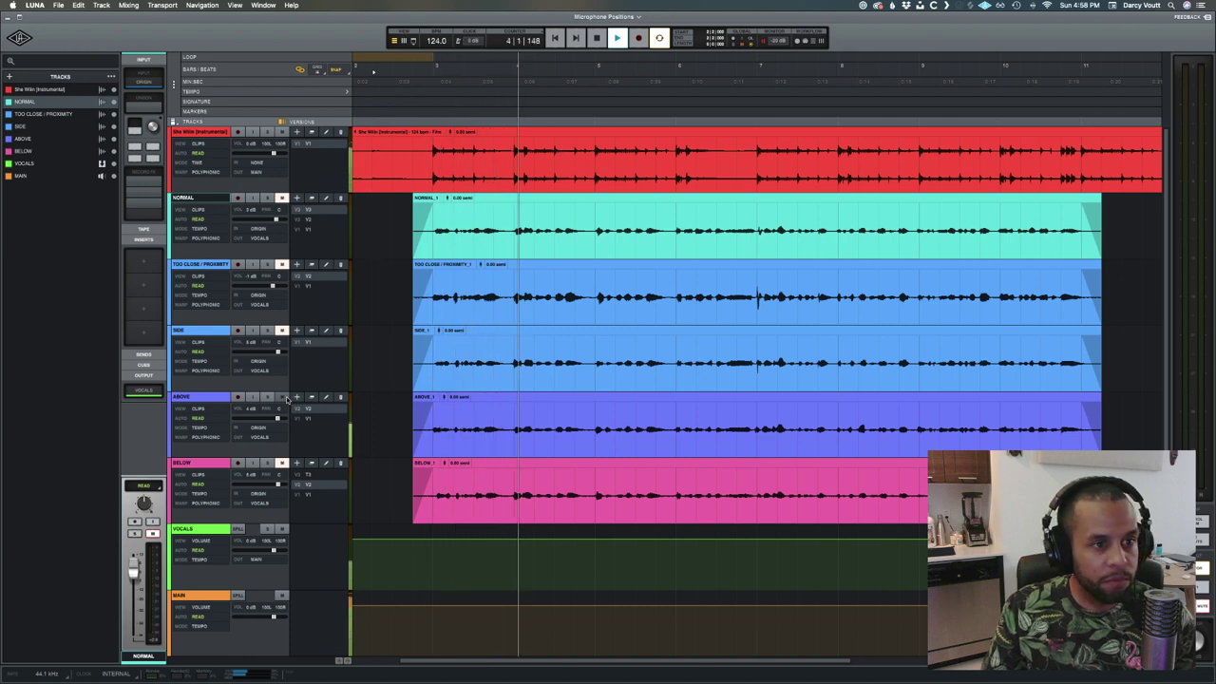
key(space)
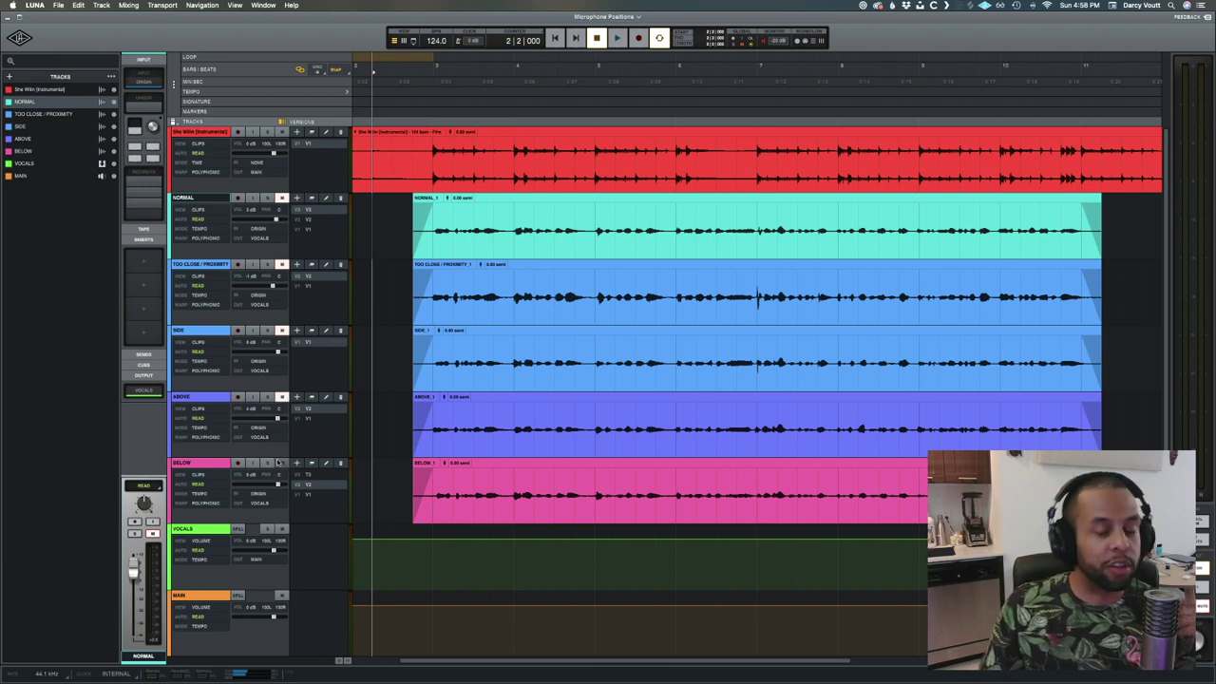
key(space)
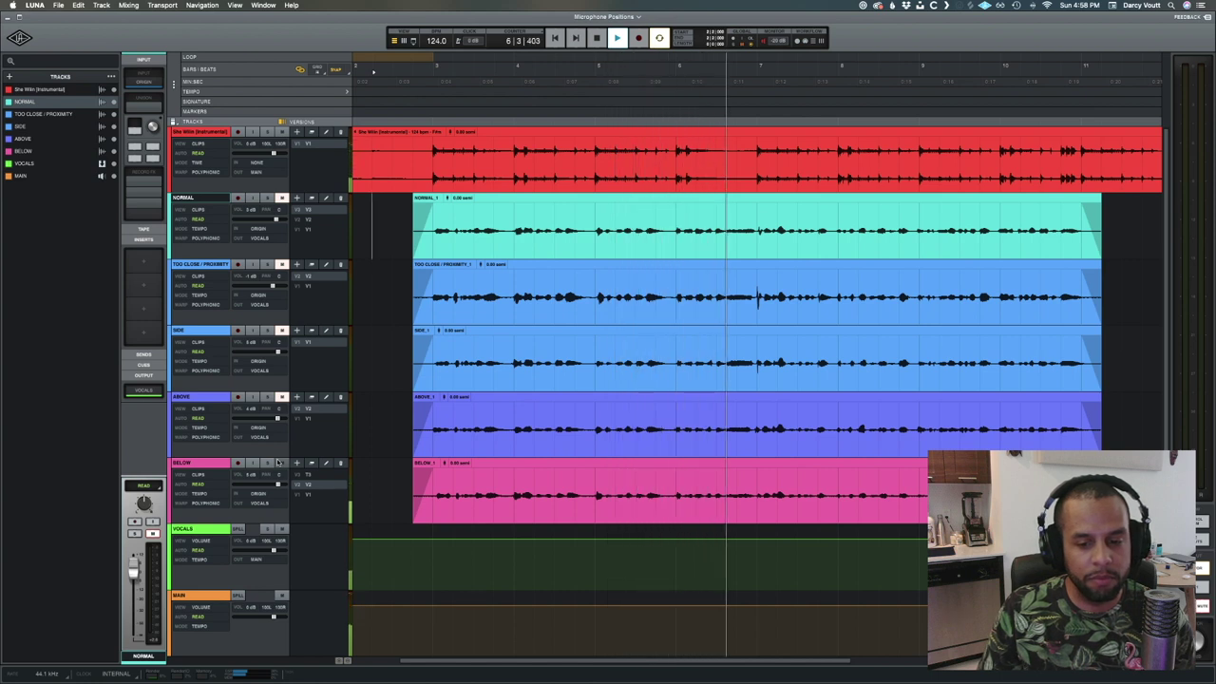
key(space)
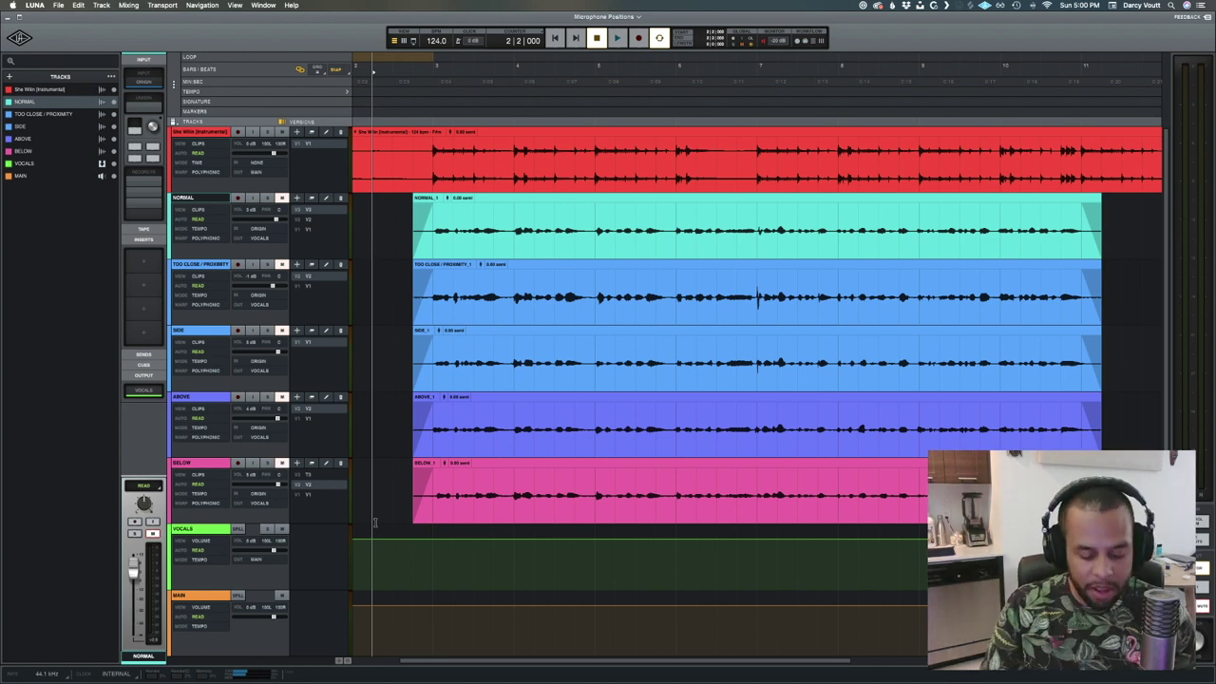
Step: Look at the Tube-Tech CL 1B compressor on the VOCALS bus in the mixer, close it, and return to the timeline
key(super+equal)
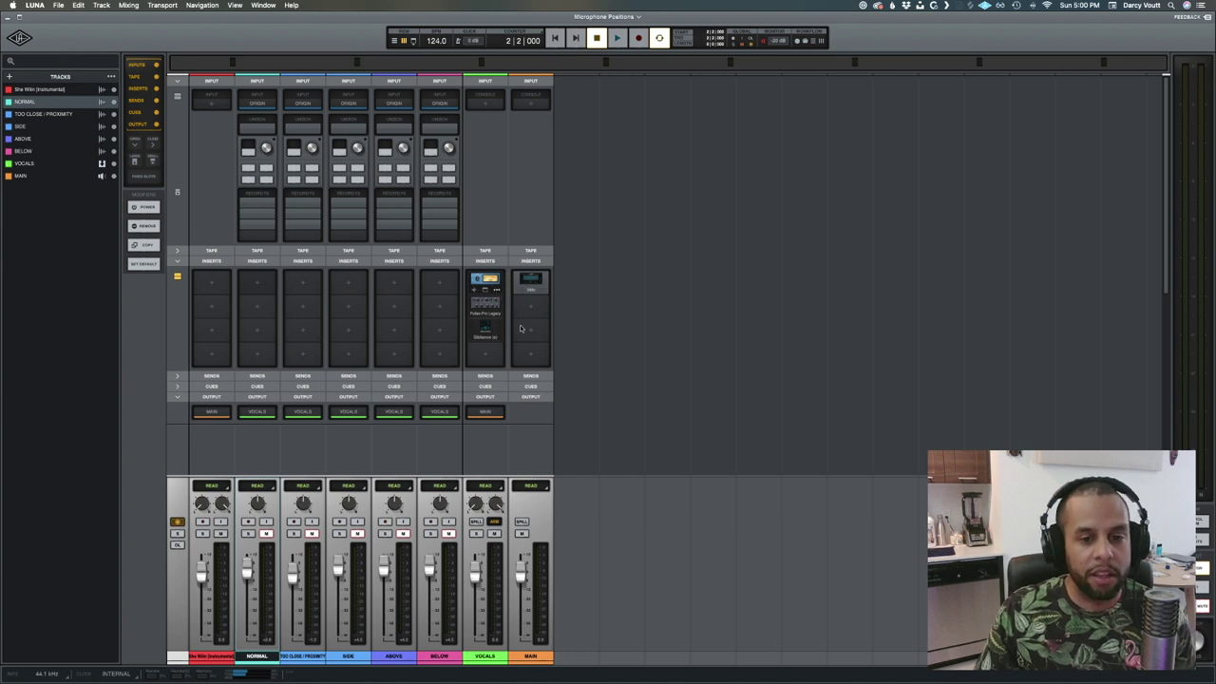
click(487, 279)
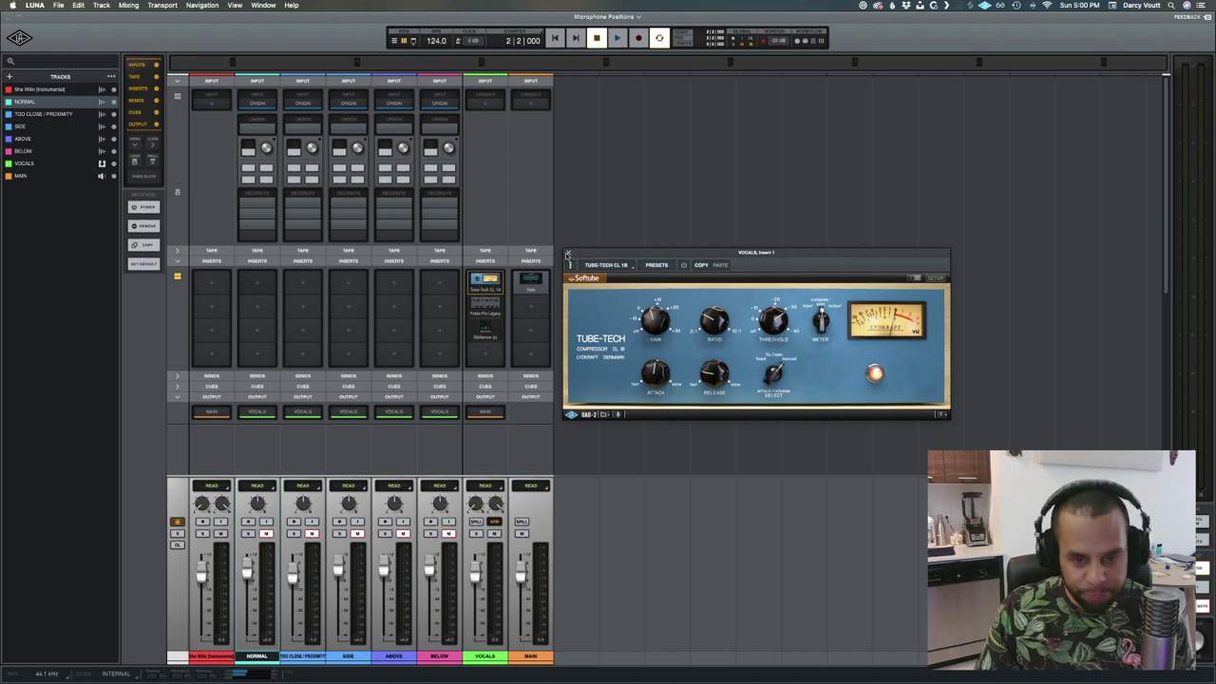
click(567, 254)
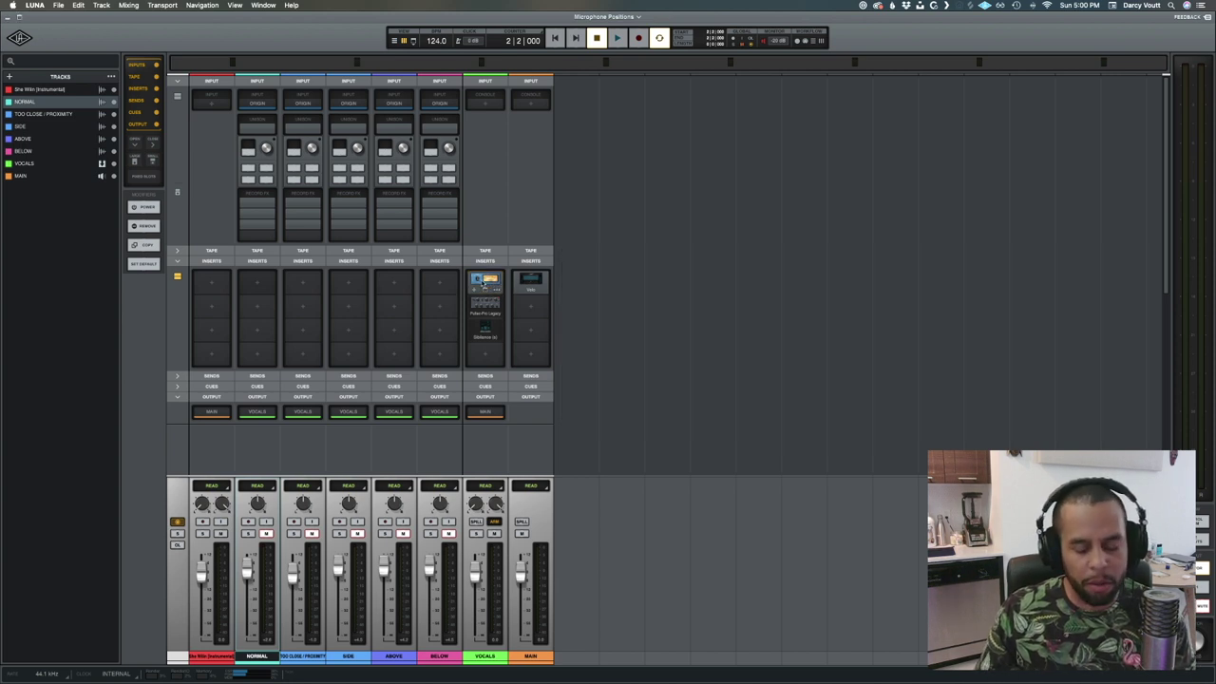
key(super+equal)
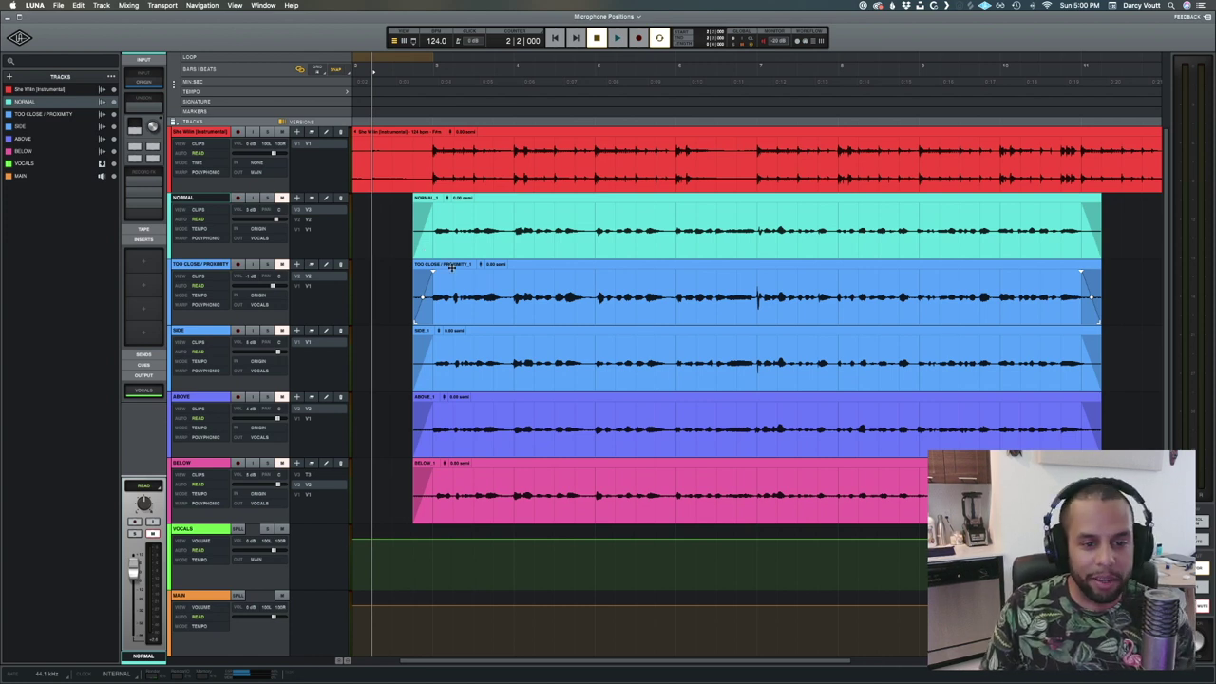
Step: Set playback to start at bar 2 beat 3 and unmute the NORMAL track
click(395, 222)
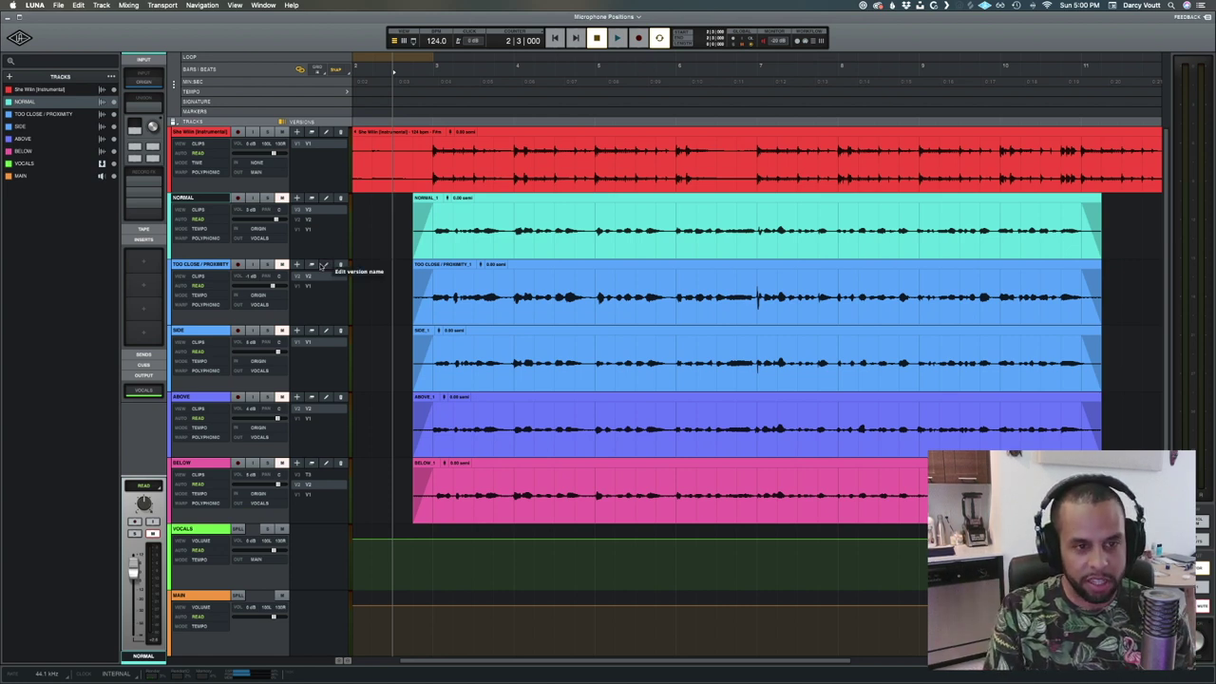
click(281, 198)
Step: Open the Tube-Tech CL 1B on the VOCALS bus in the mixer and audition NORMAL with the compressor bypassed and active
key(super+equal)
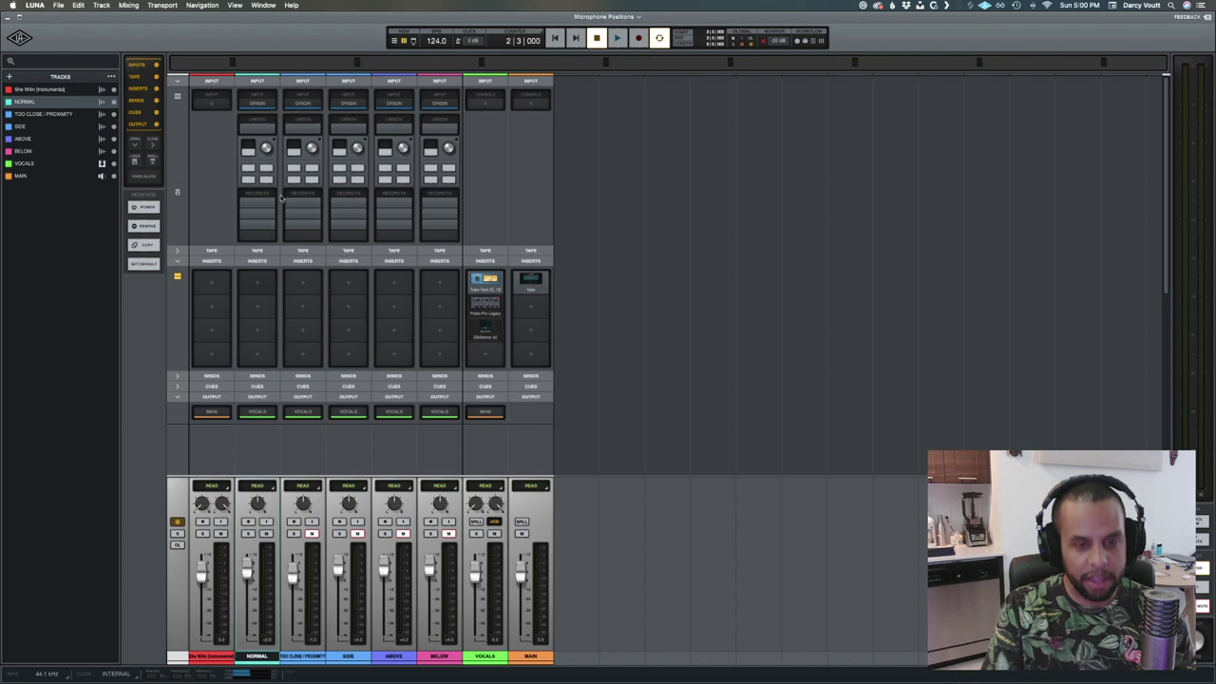
click(487, 281)
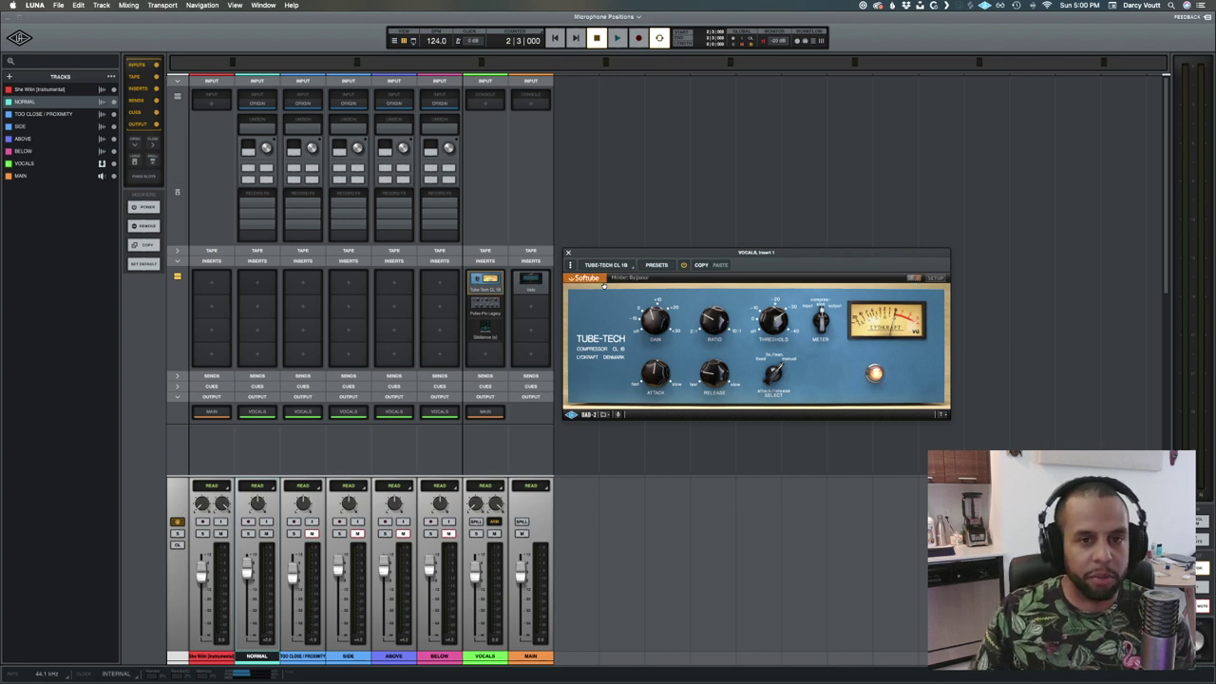
key(space)
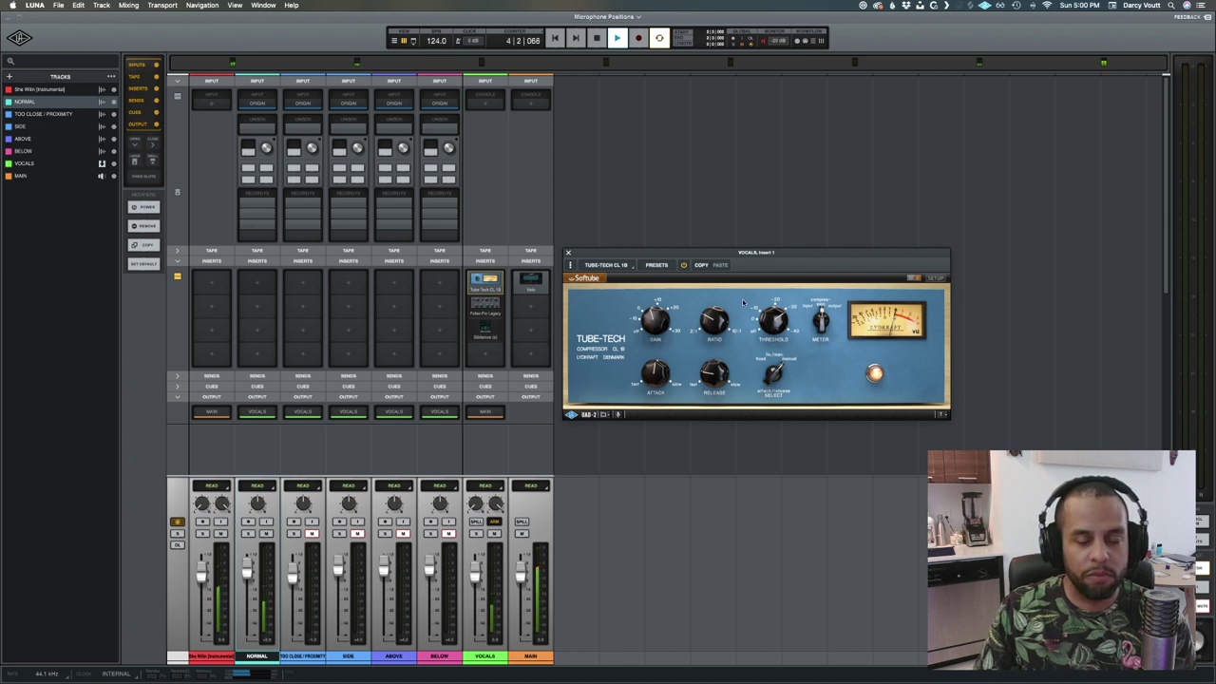
key(space)
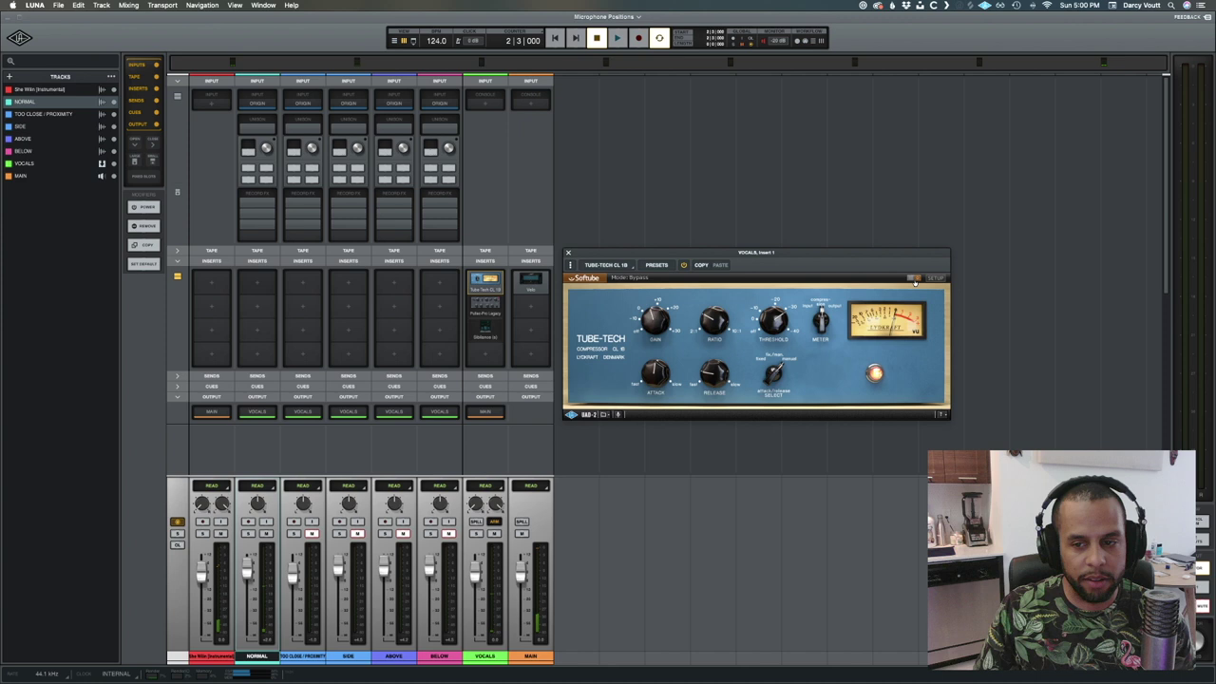
key(space)
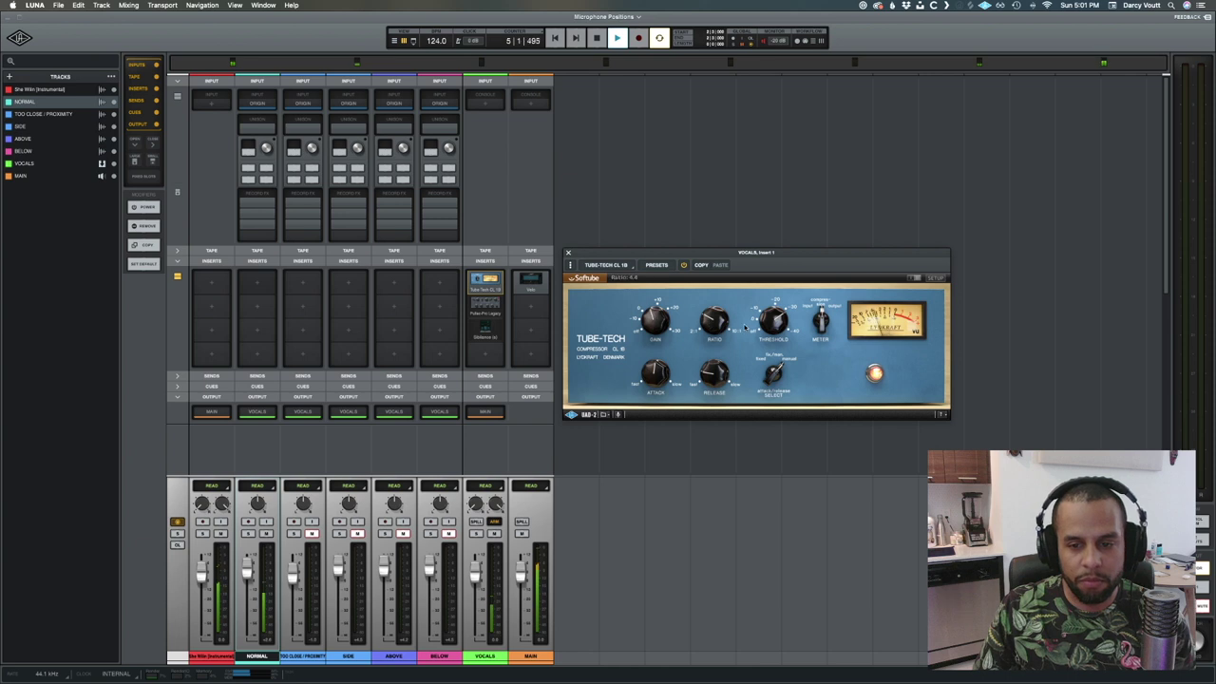
drag(768, 325, 770, 328)
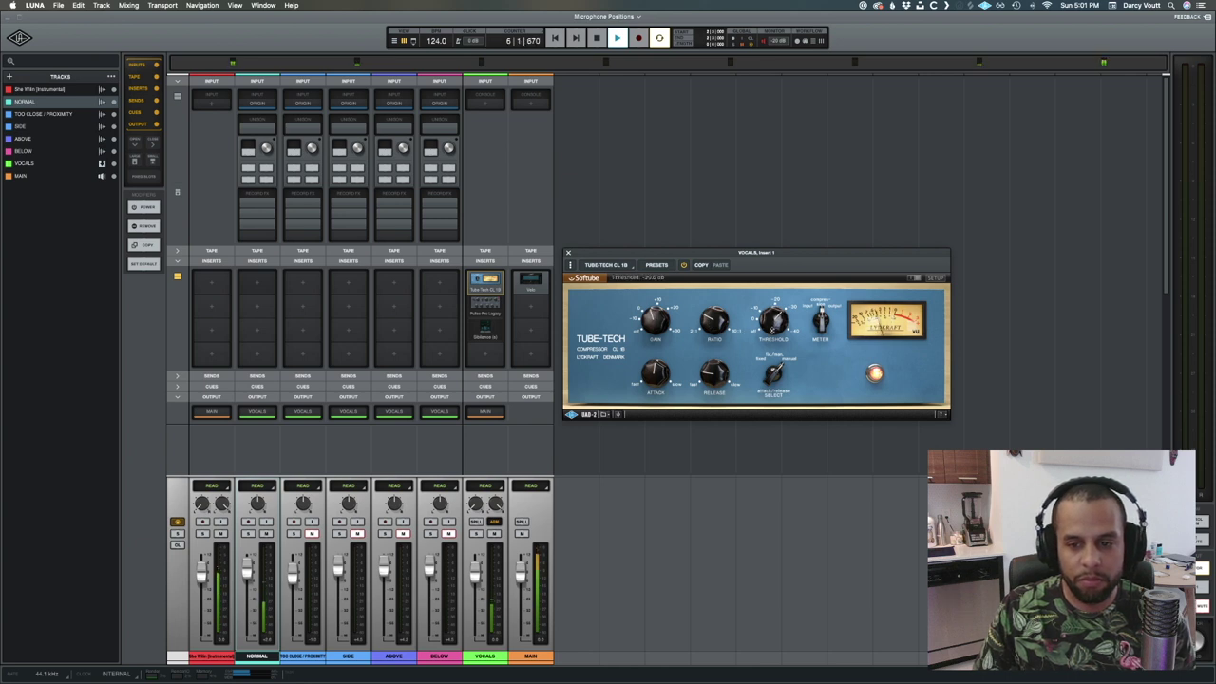
key(space)
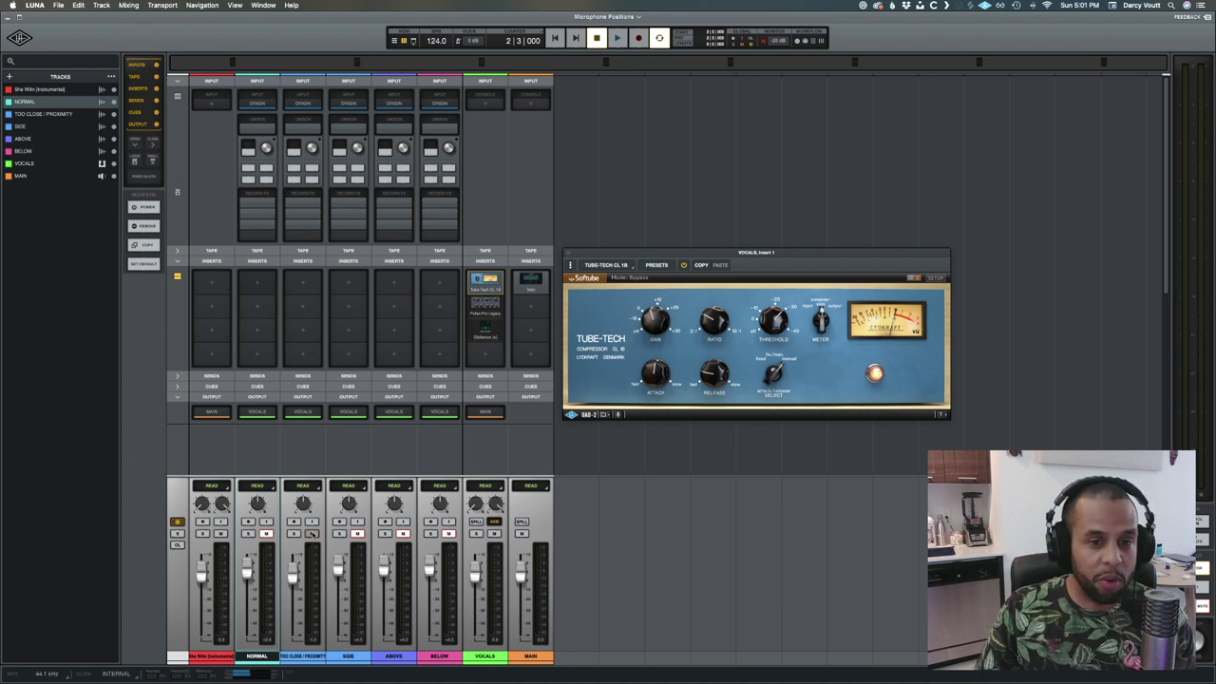
Step: Audition TOO CLOSE / PROXIMITY and SIDE in turn, muting the other takes and switching the Tube-Tech compressor between bypass and active
key(space)
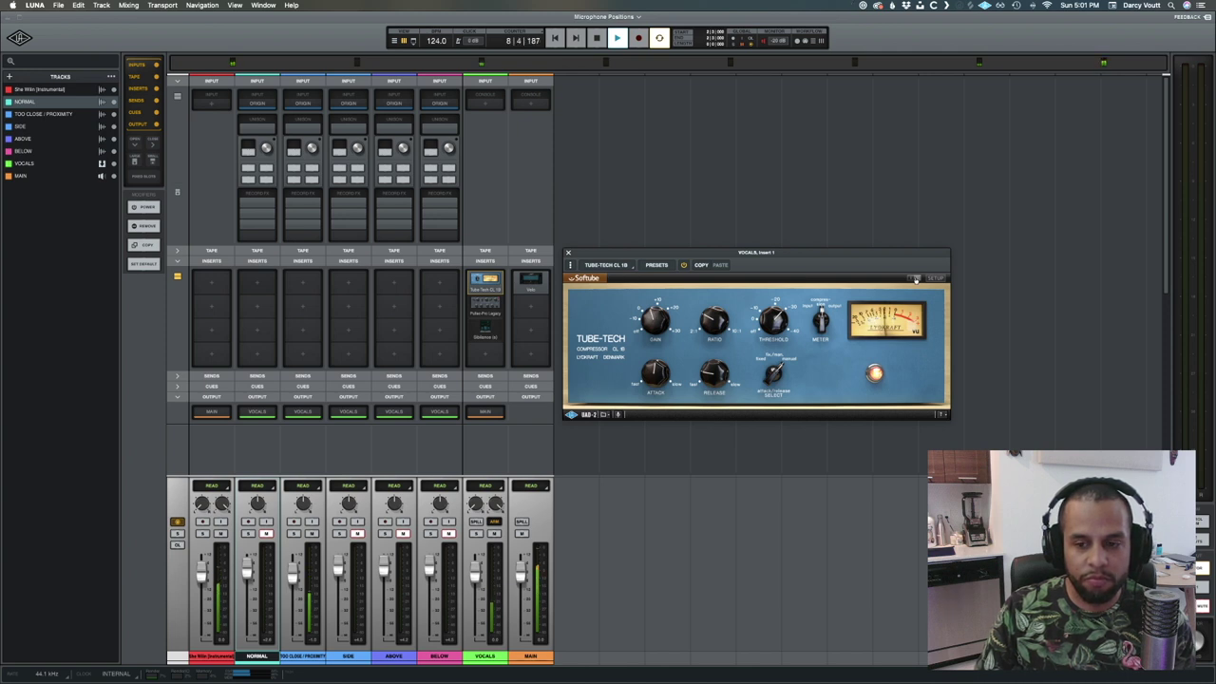
key(space)
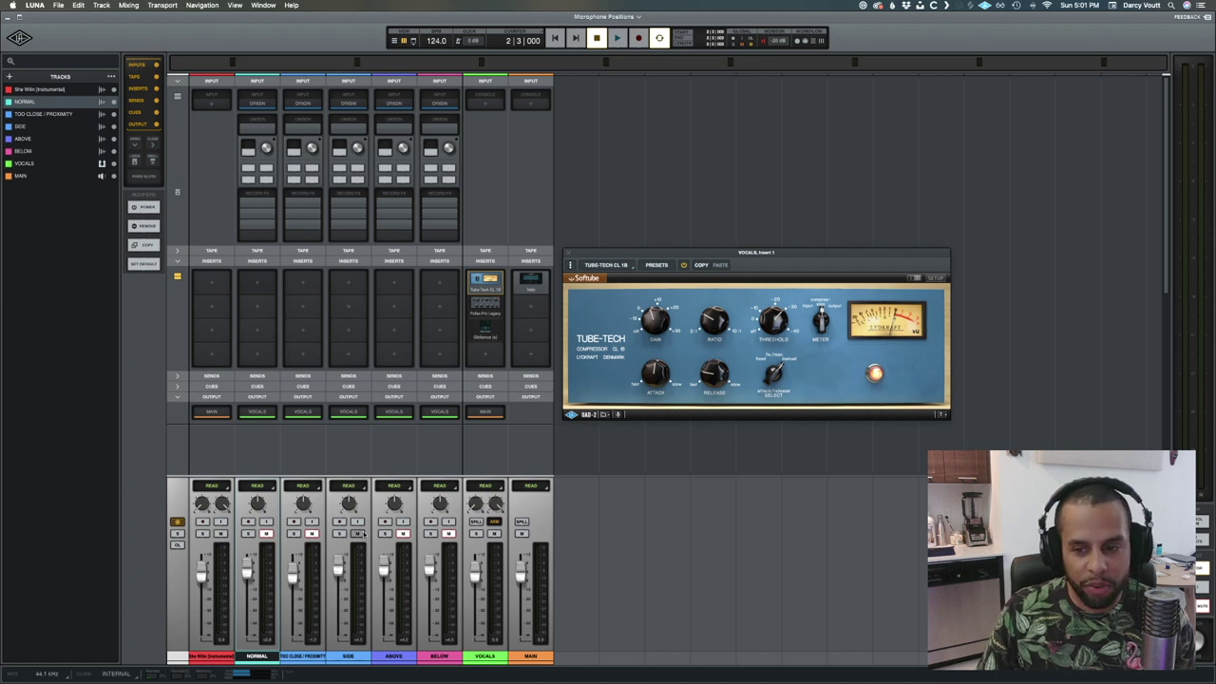
click(916, 281)
key(space)
drag(916, 280, 863, 279)
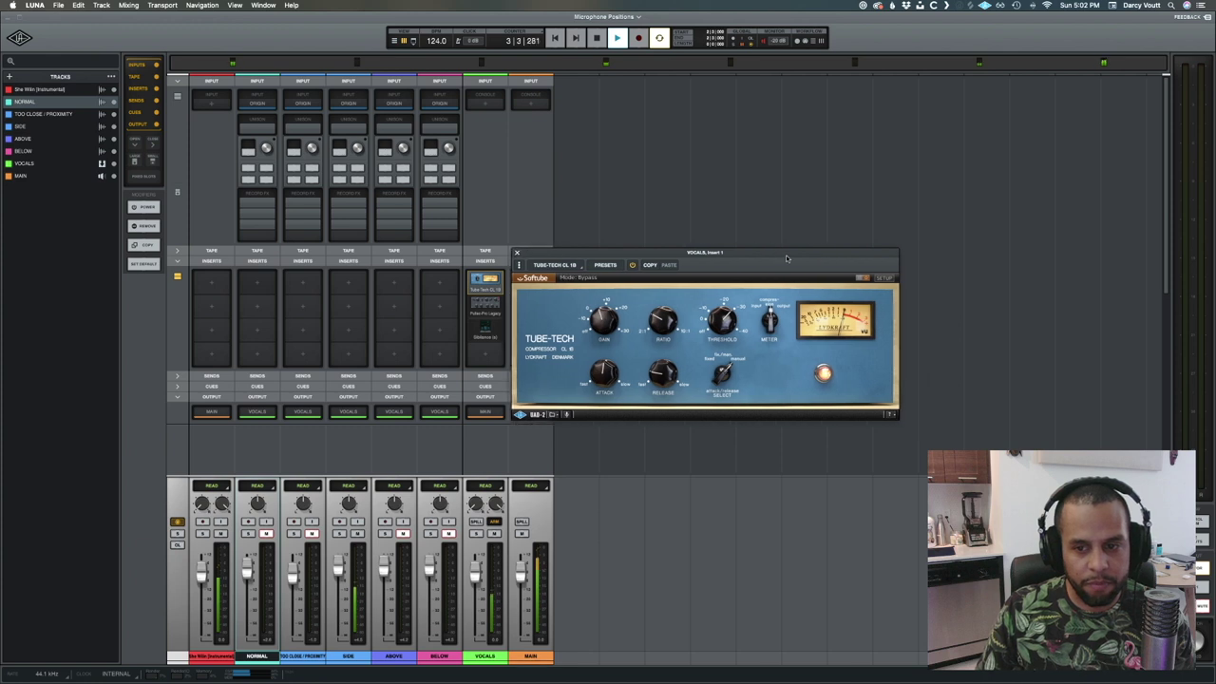
click(864, 278)
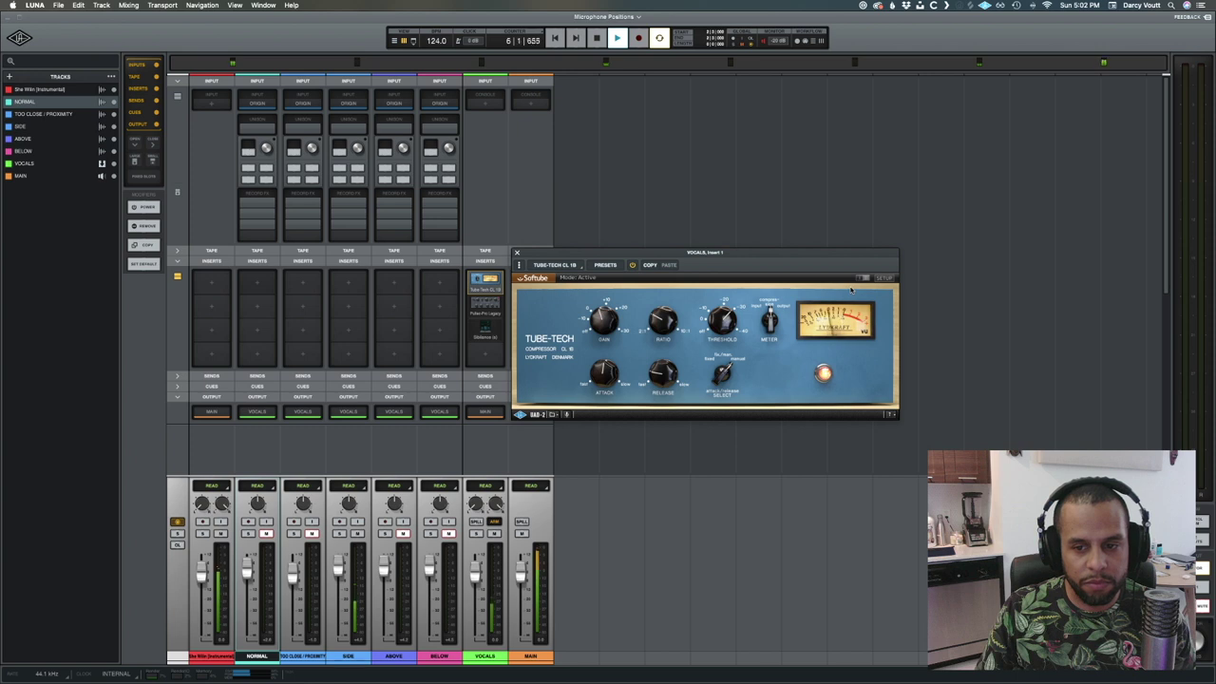
key(space)
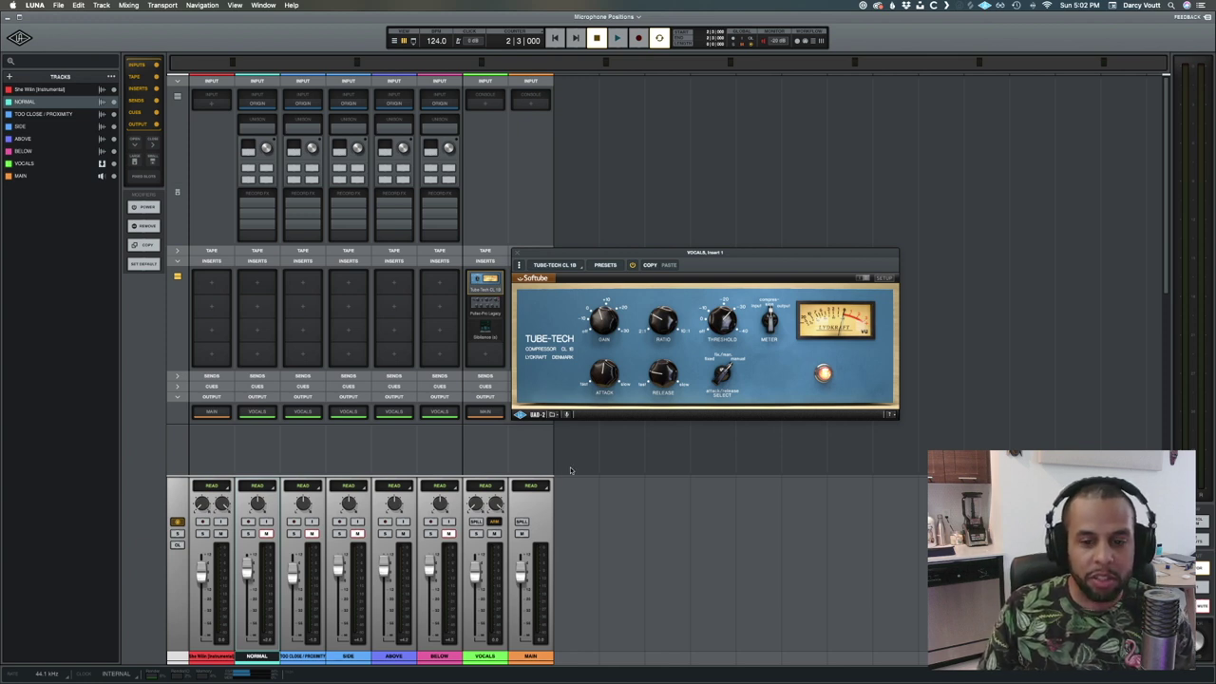
Step: Audition ABOVE and BELOW in turn with the other takes muted, switching the Tube-Tech compressor between bypass and active
click(864, 278)
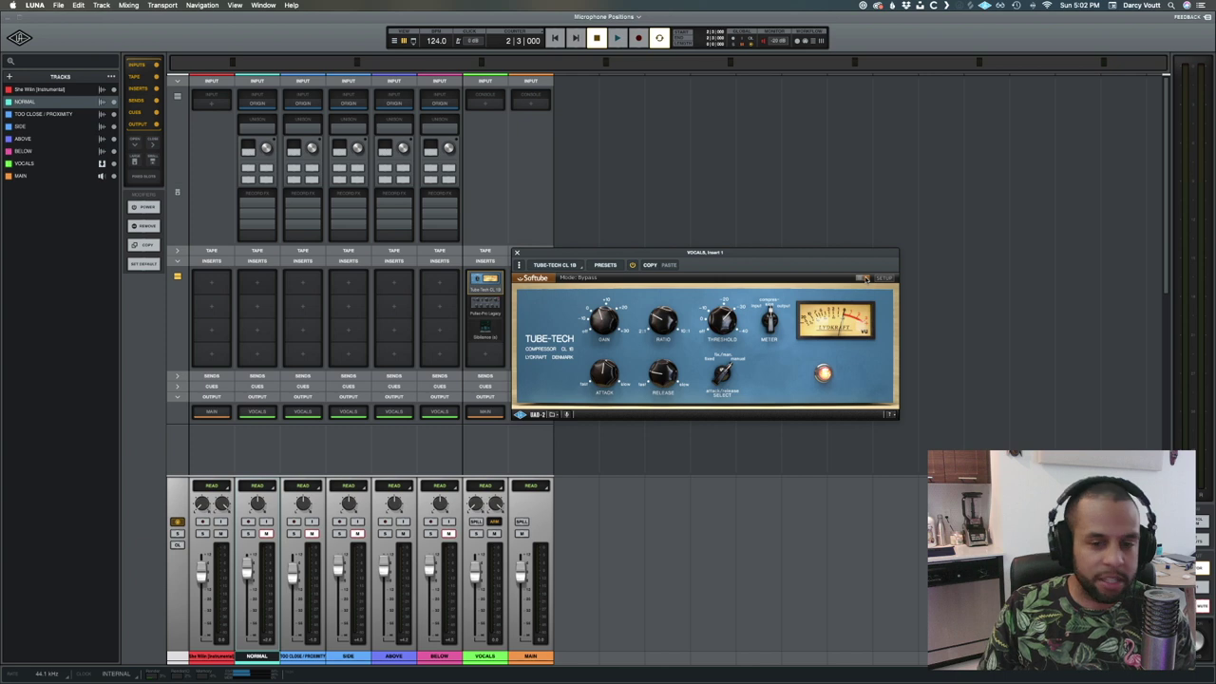
key(space)
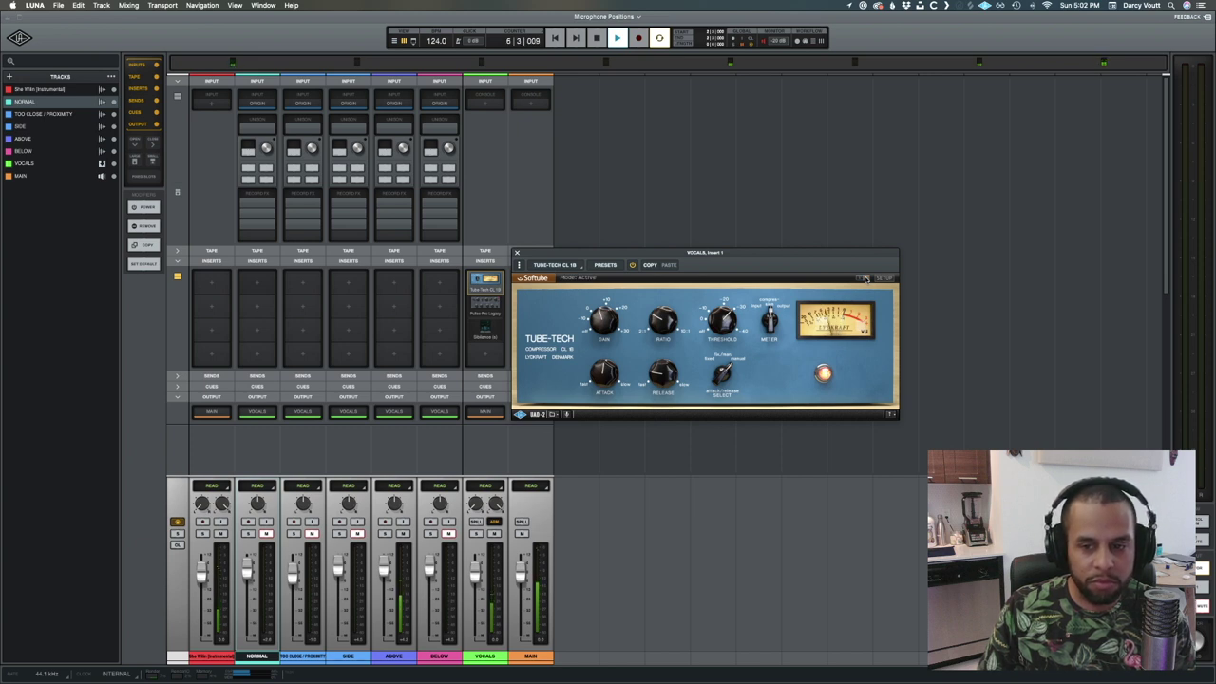
key(space)
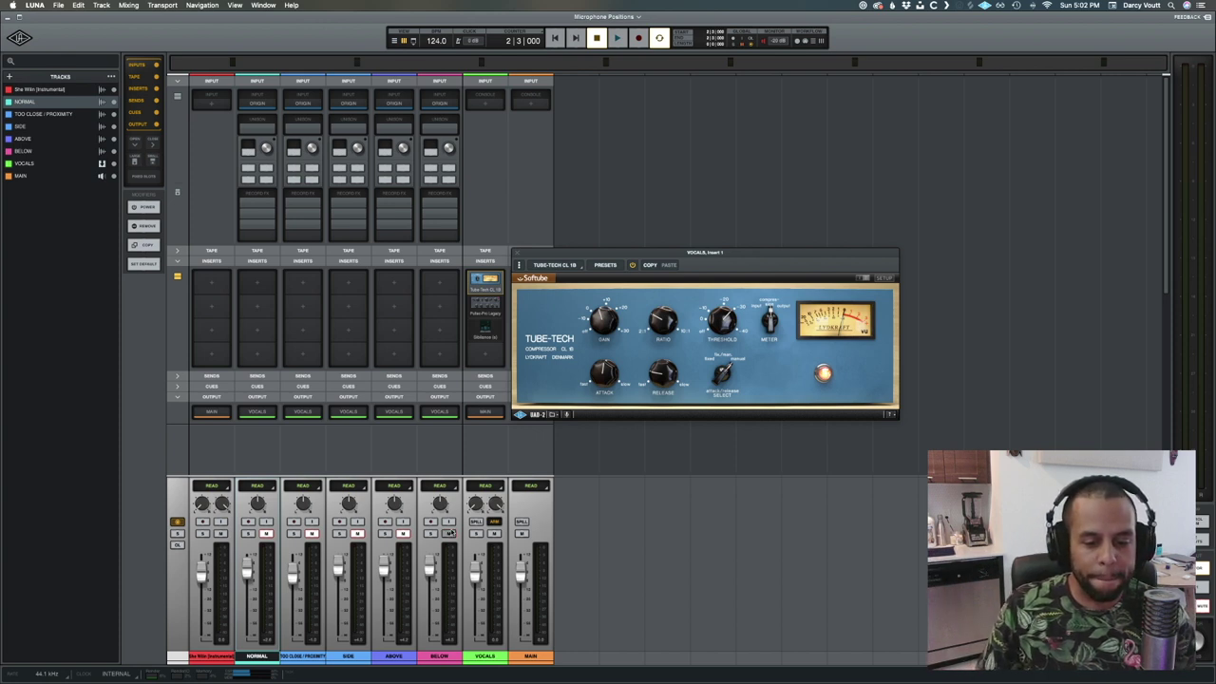
key(space)
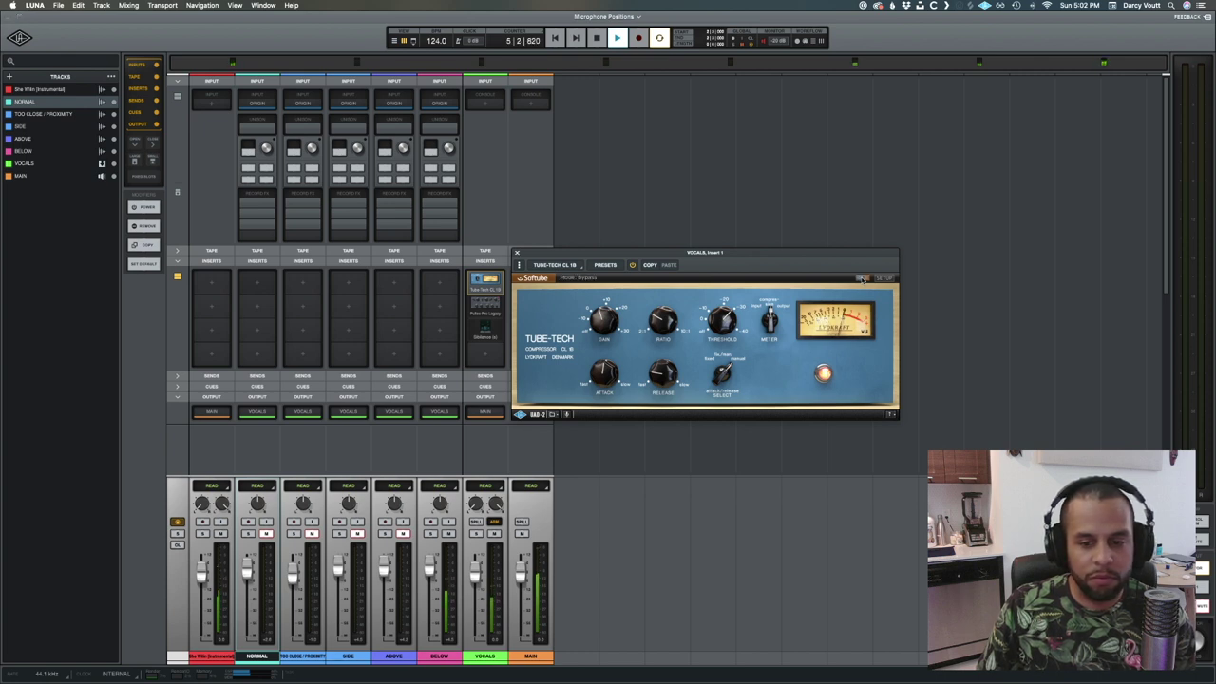
key(space)
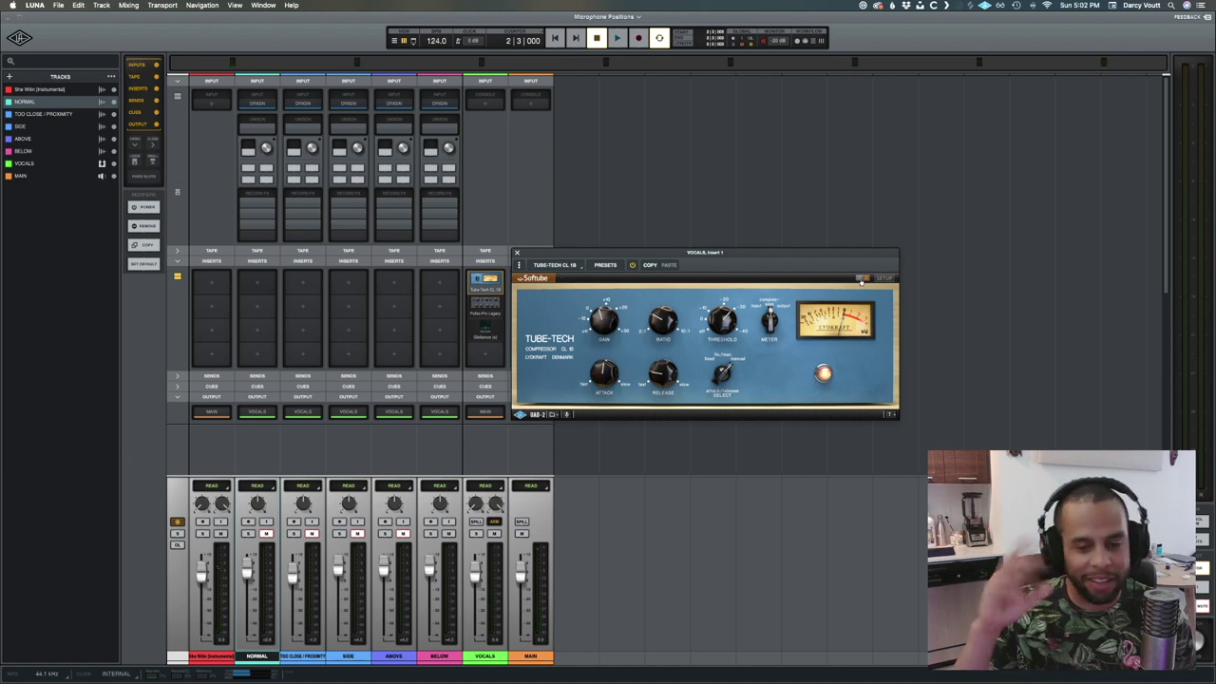
key(space)
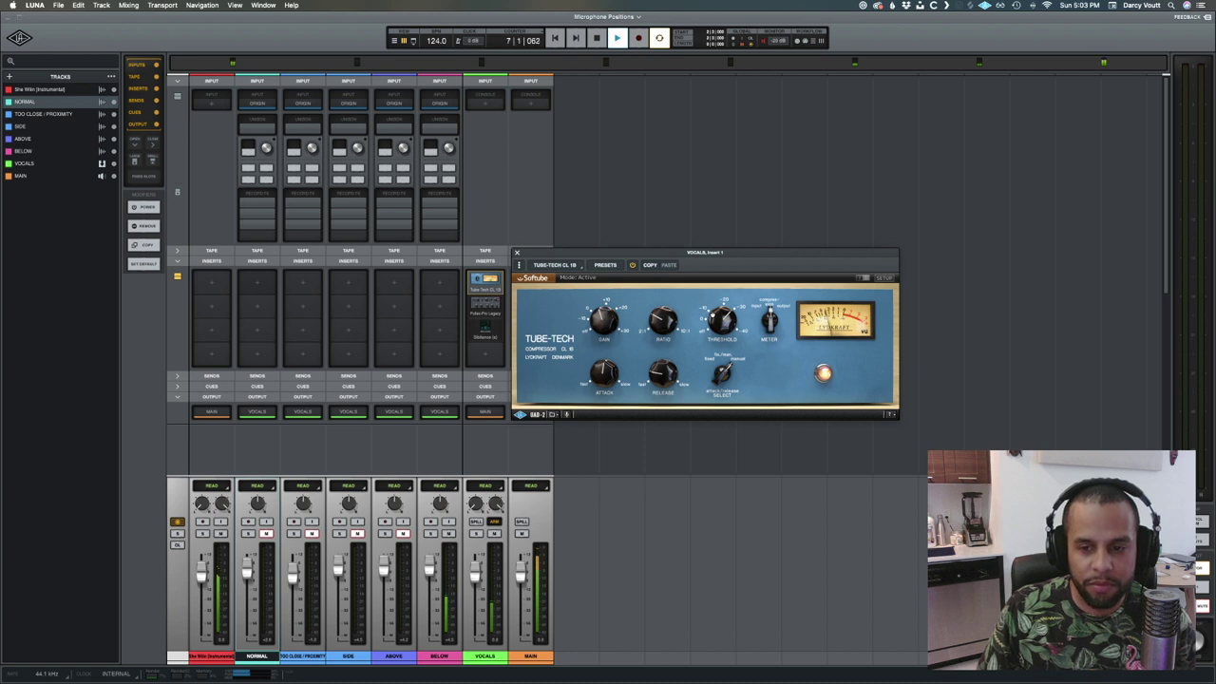
key(space)
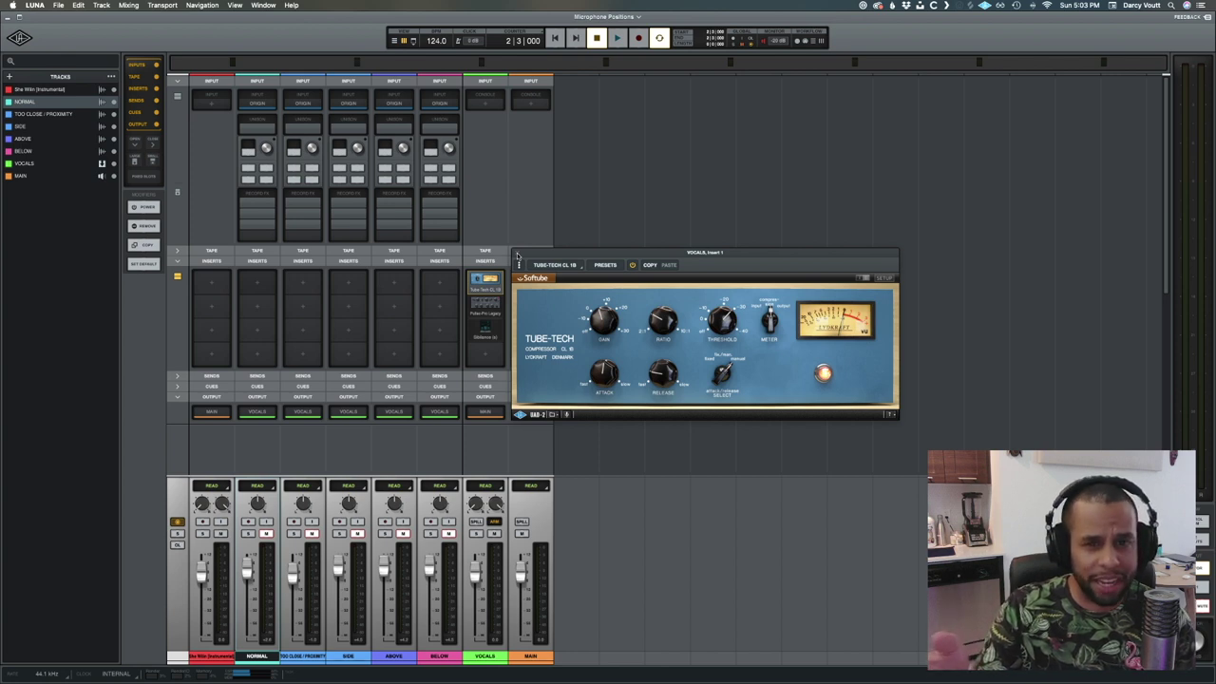
Step: Close the Tube-Tech compressor and open the Pultec-Pro Legacy equalizer on the VOCALS bus, placing its window beside the channel strips
drag(728, 331, 724, 330)
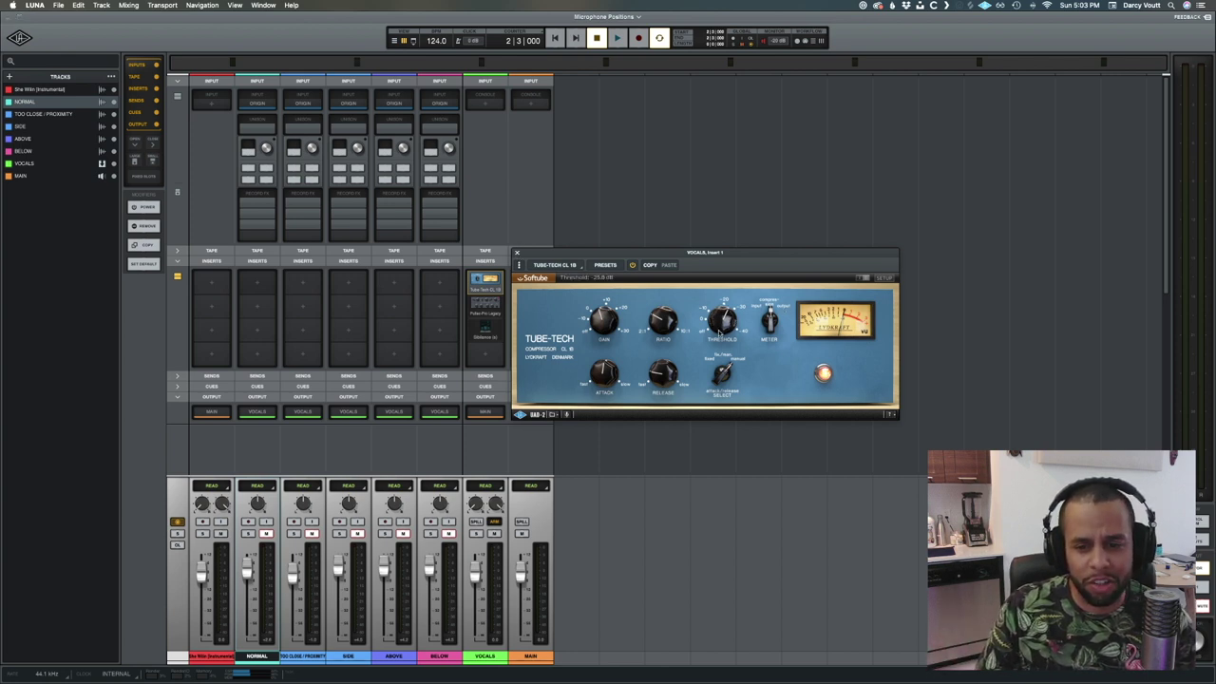
click(517, 253)
click(485, 313)
drag(690, 90, 714, 236)
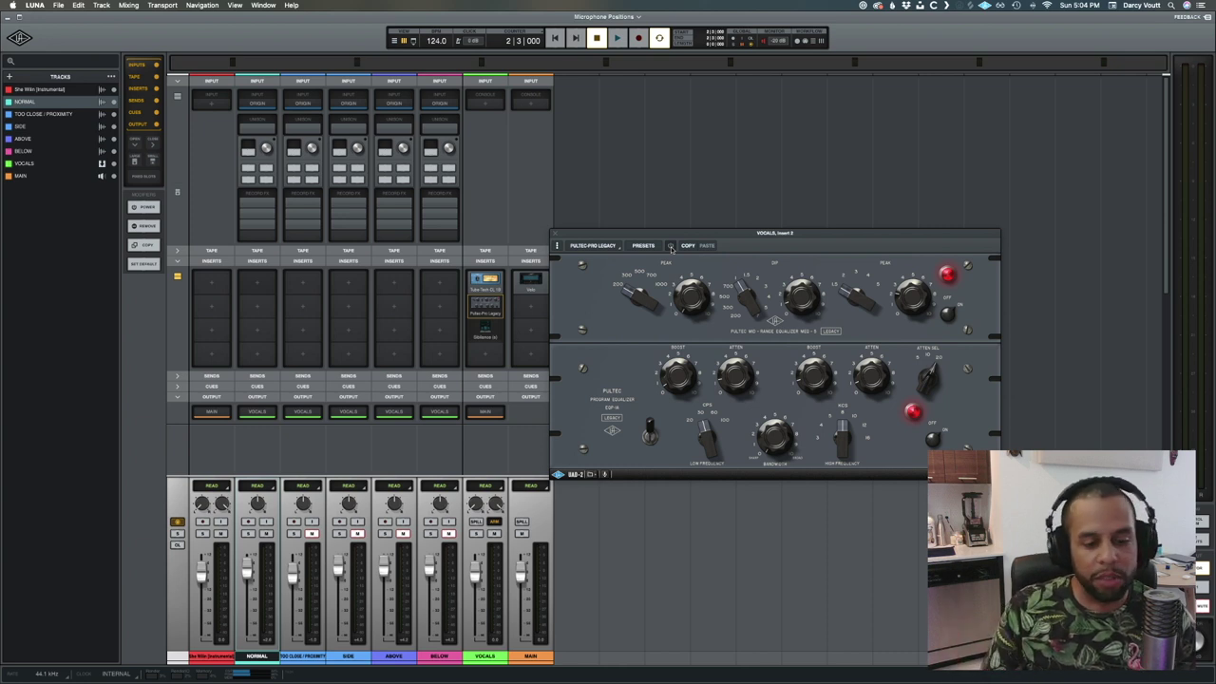
Step: Audition NORMAL and TOO CLOSE / PROXIMITY in turn with the Pultec-Pro Legacy equalizer switched off and on
key(space)
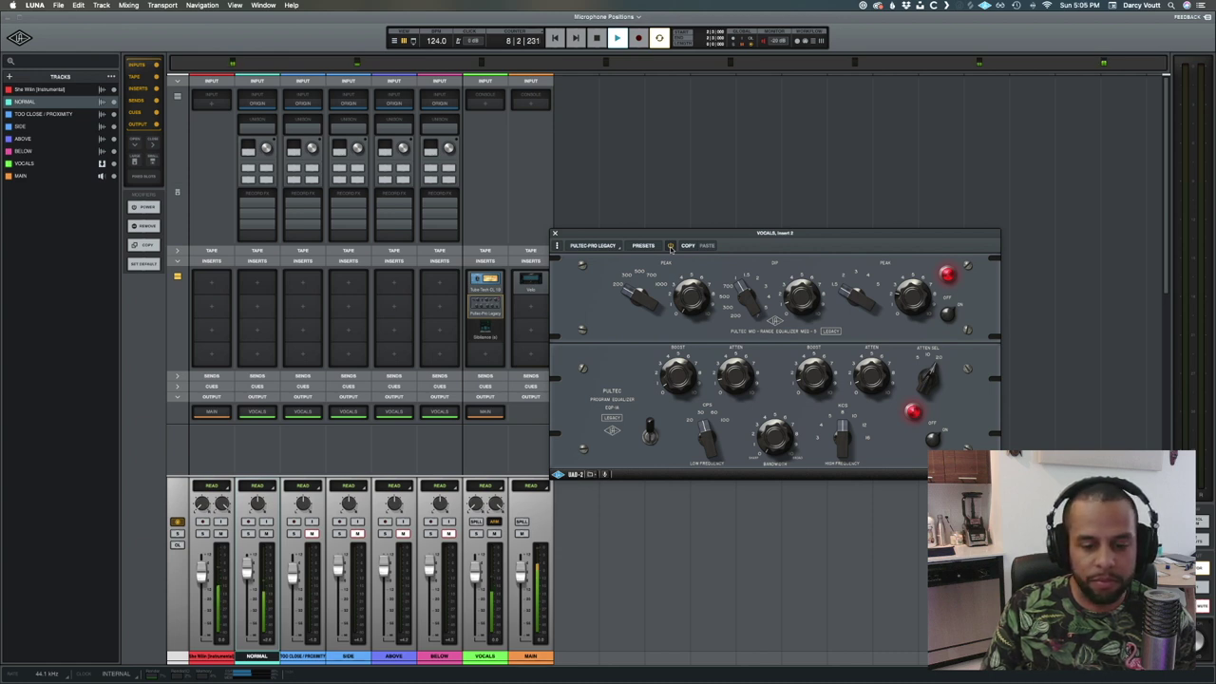
key(space)
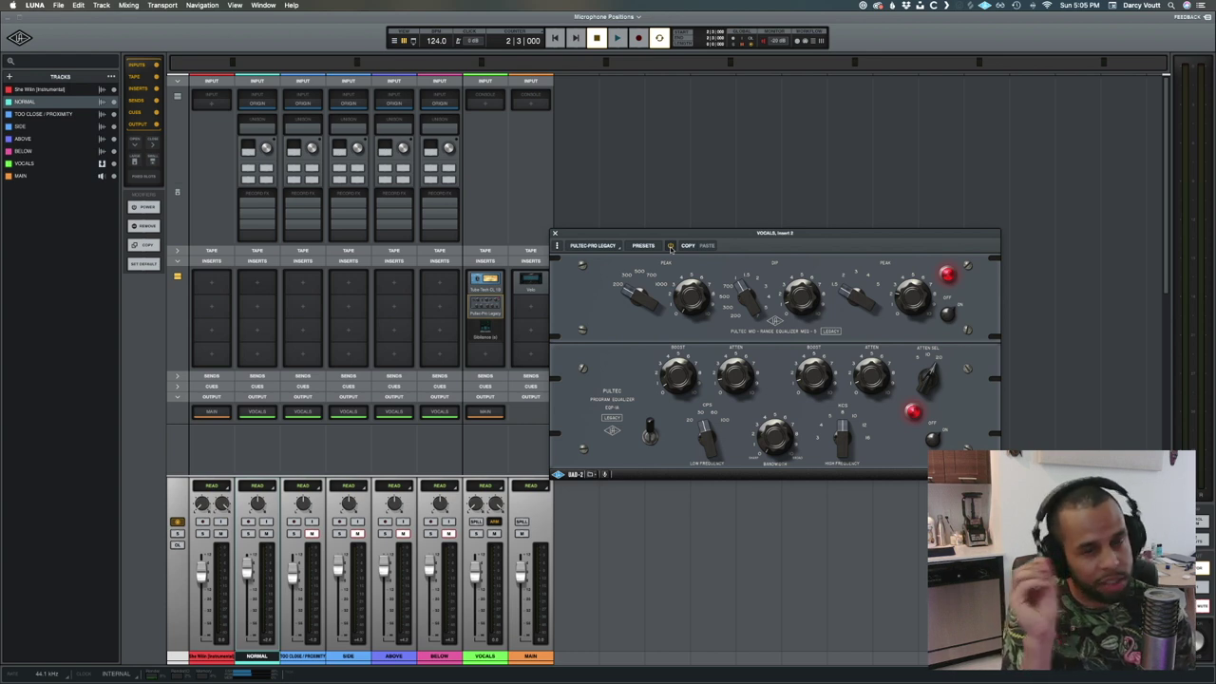
click(671, 246)
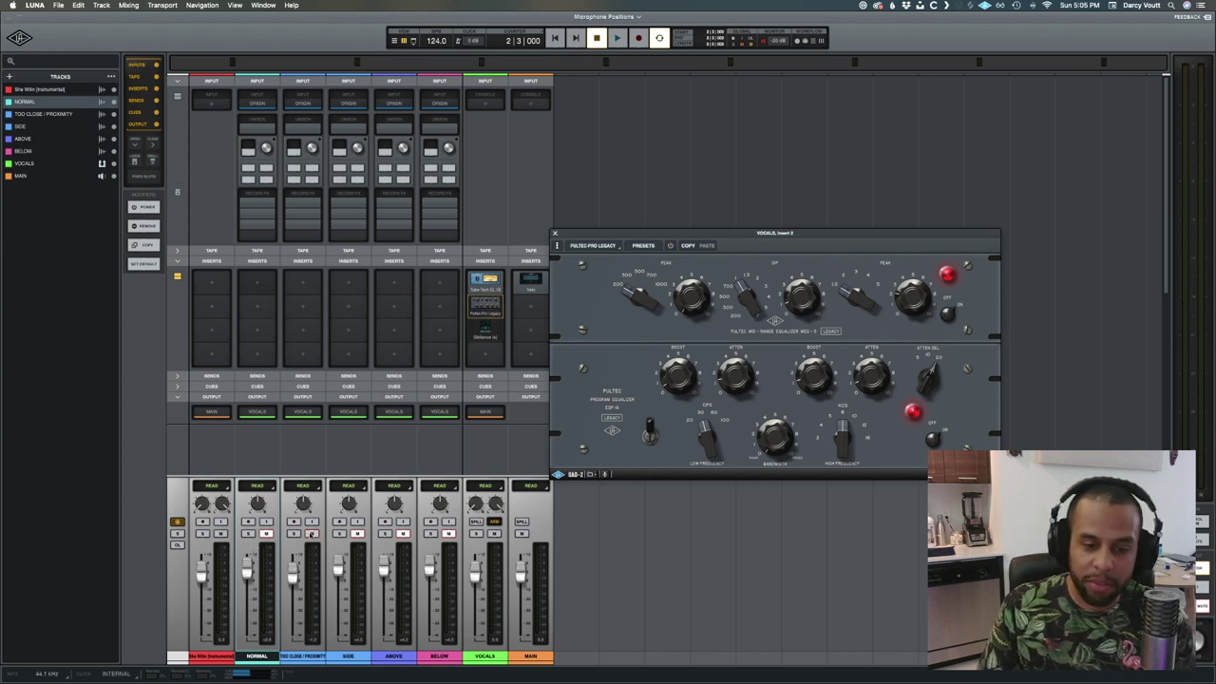
key(space)
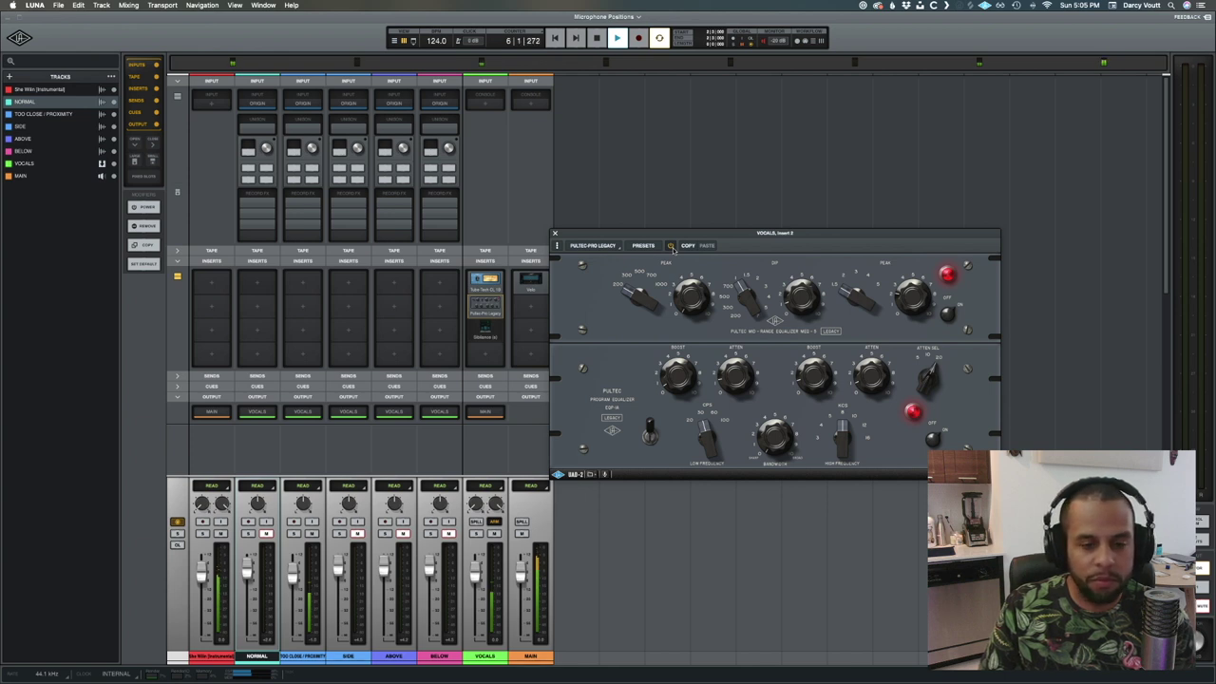
key(space)
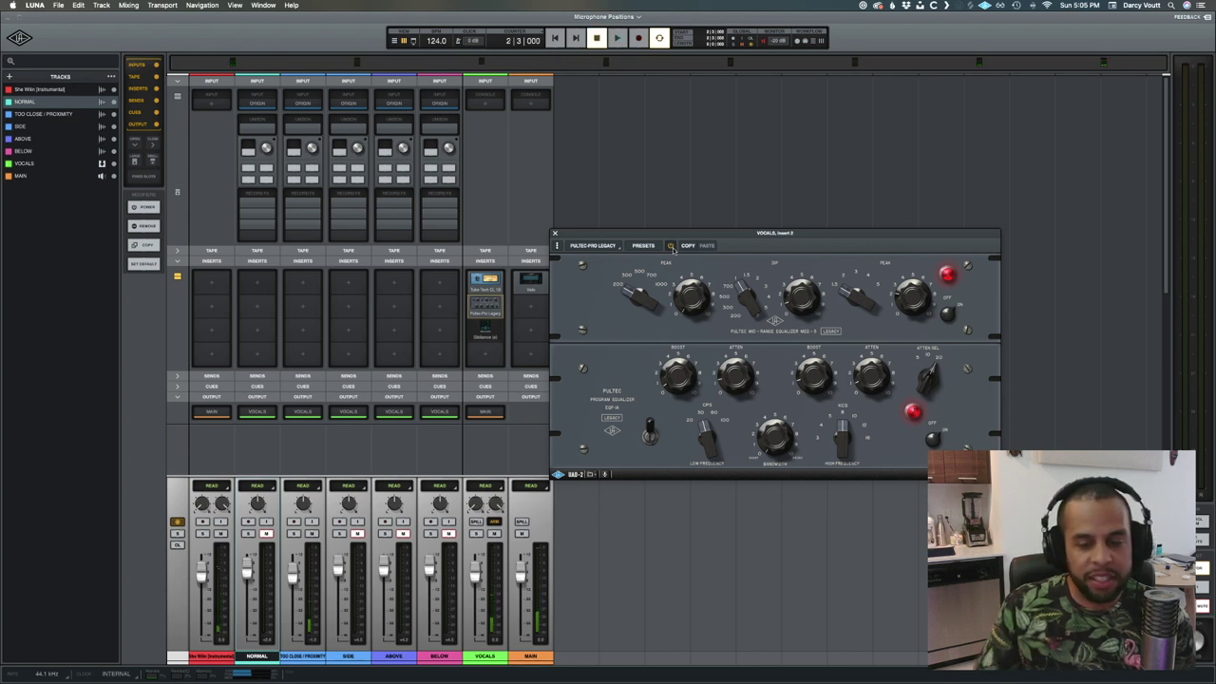
Step: Try a different dip frequency on the Pultec-Pro Legacy while auditioning TOO CLOSE / PROXIMITY, and restore the setting after playback
click(670, 246)
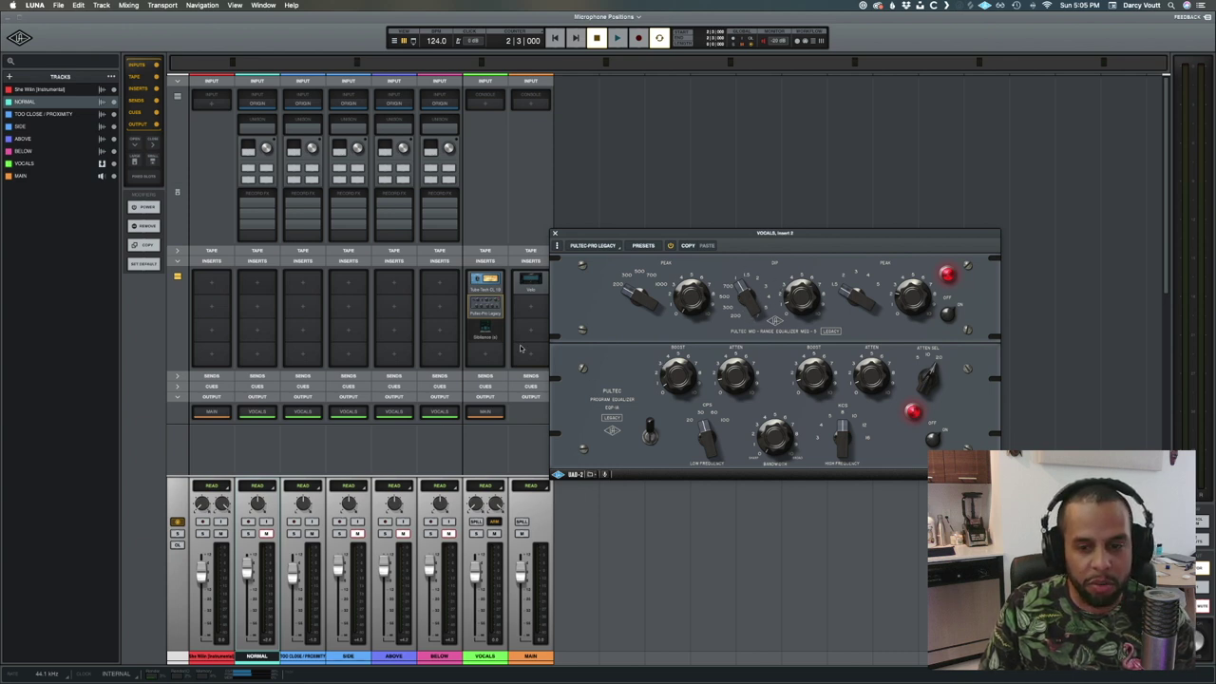
key(space)
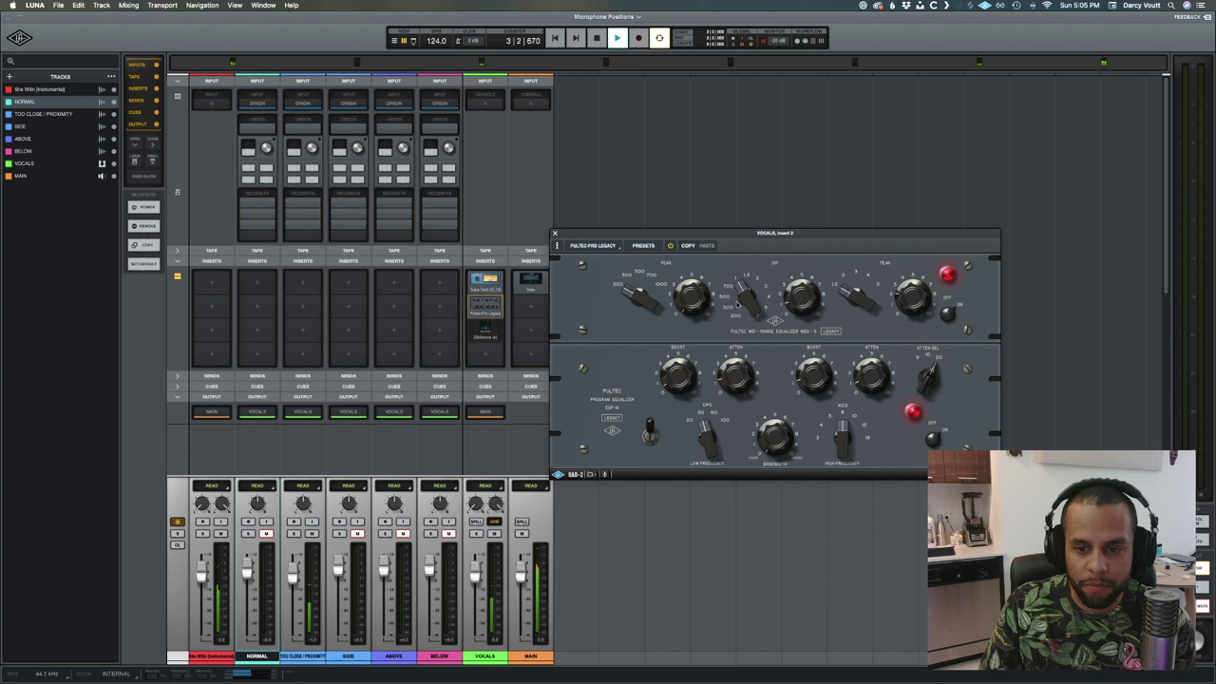
drag(748, 304, 748, 275)
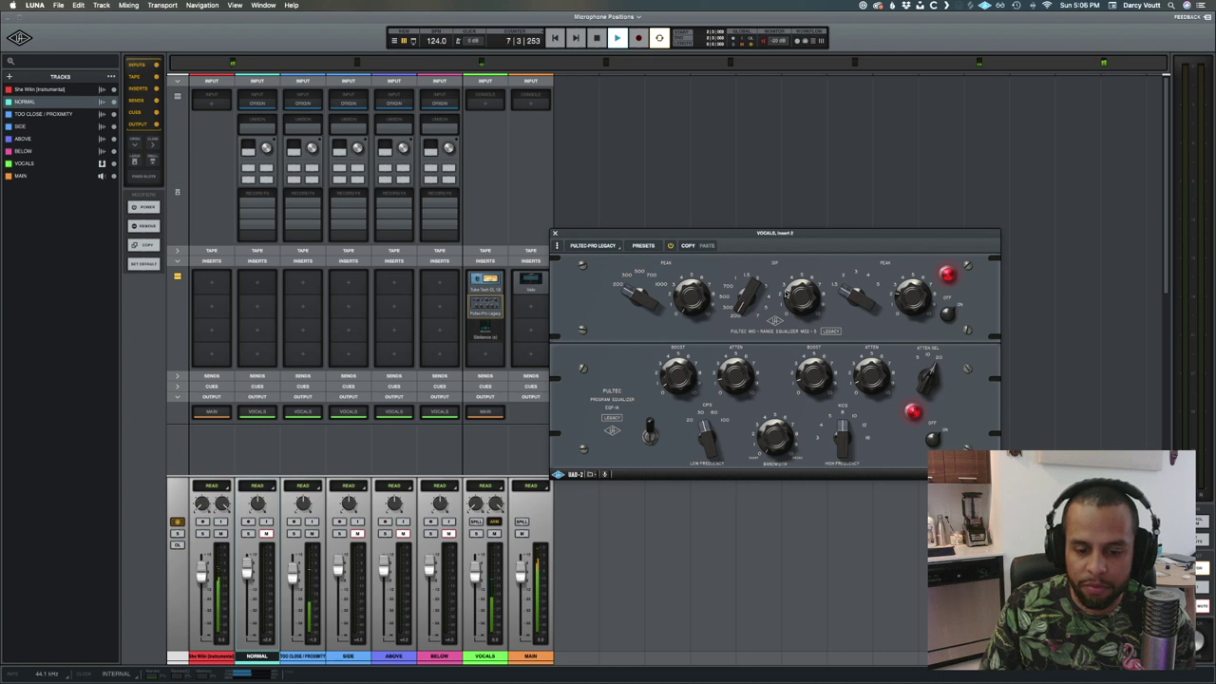
key(space)
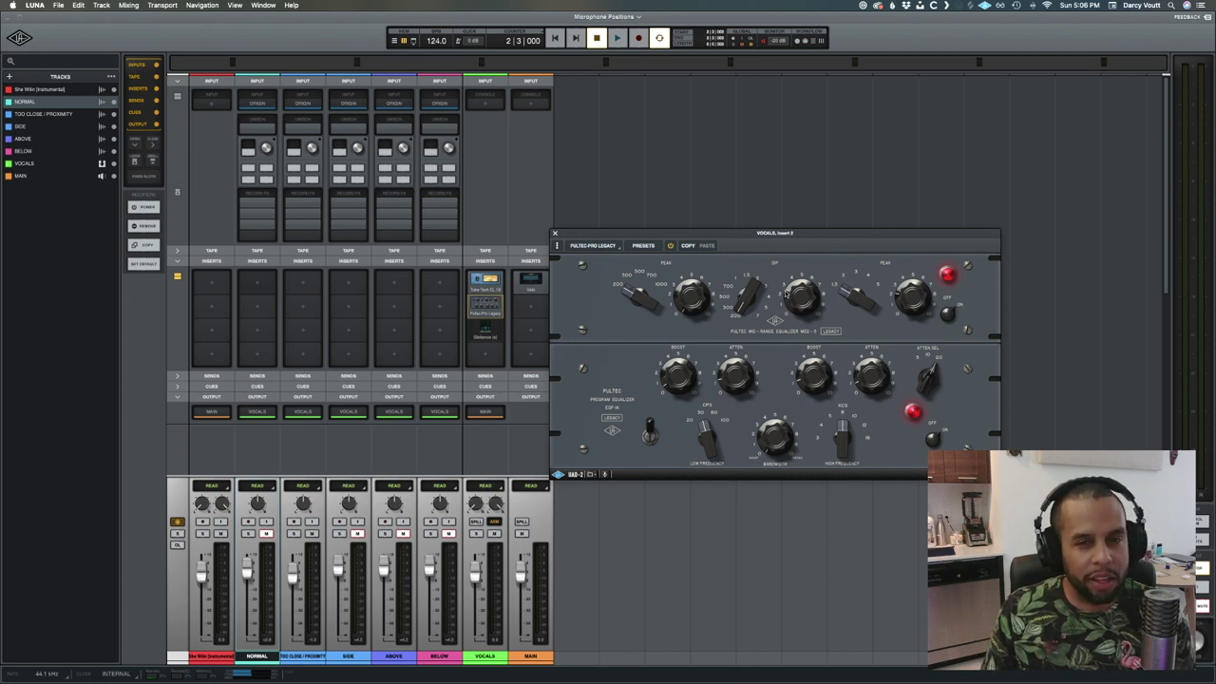
drag(751, 294, 747, 257)
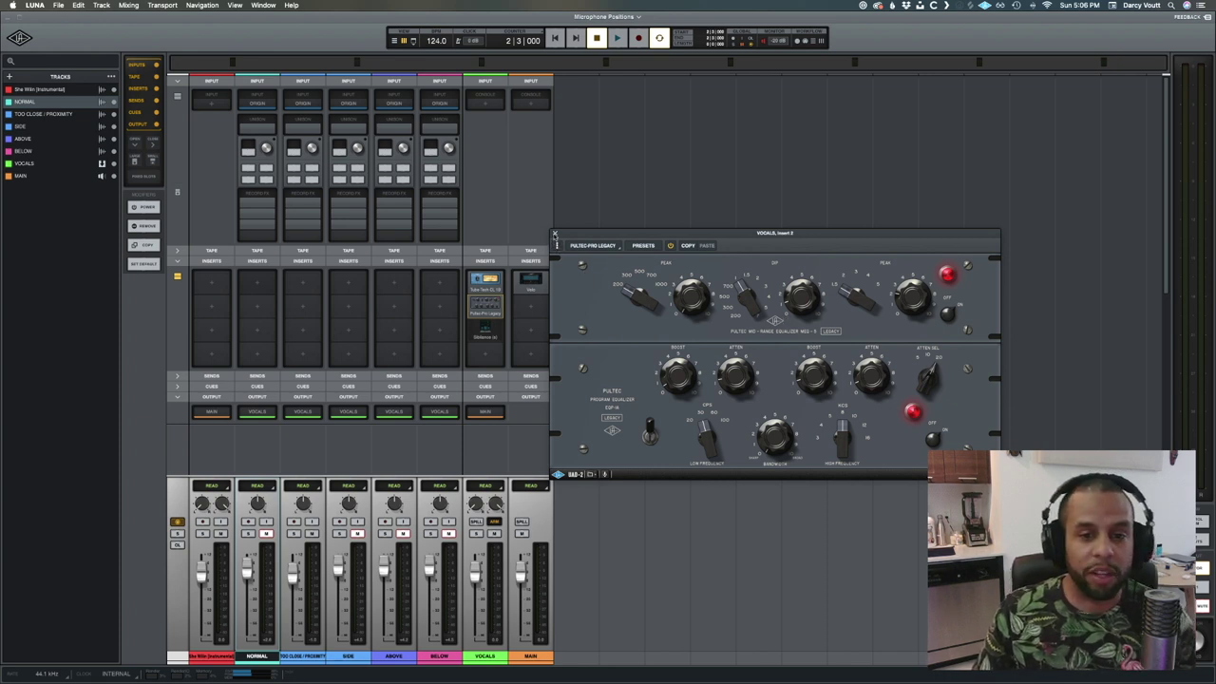
Step: Audition SIDE with the other takes muted, comparing it with the Pultec-Pro Legacy equalizer off and on
click(554, 234)
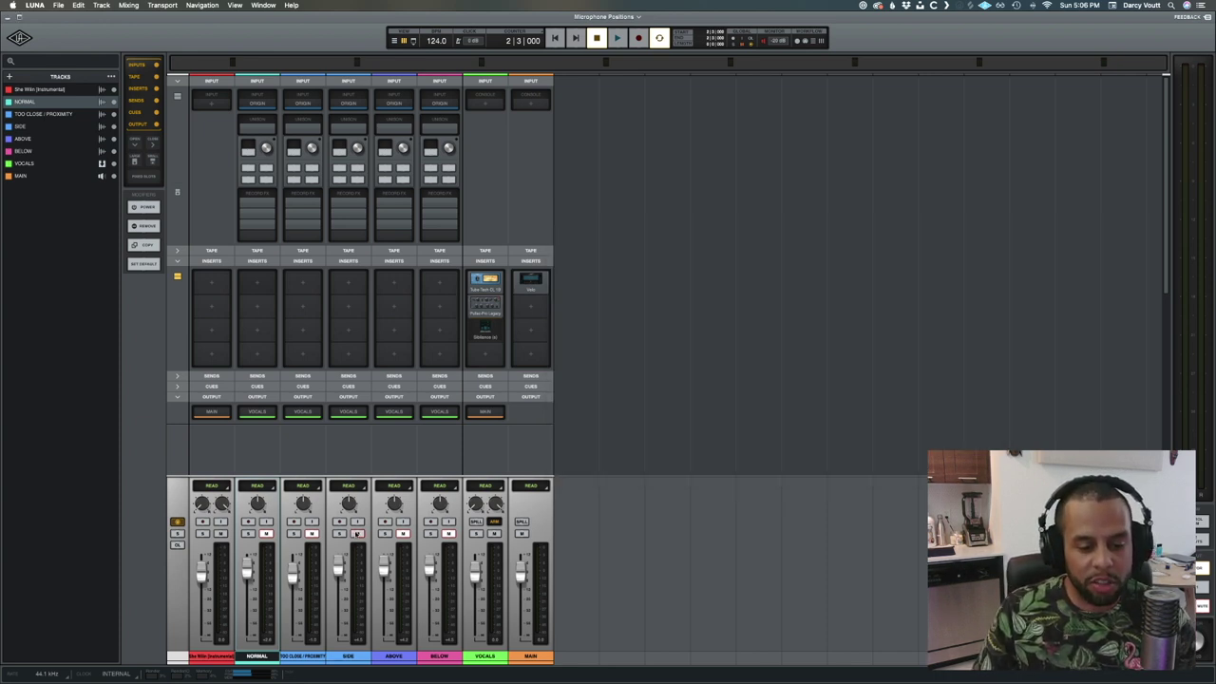
click(485, 304)
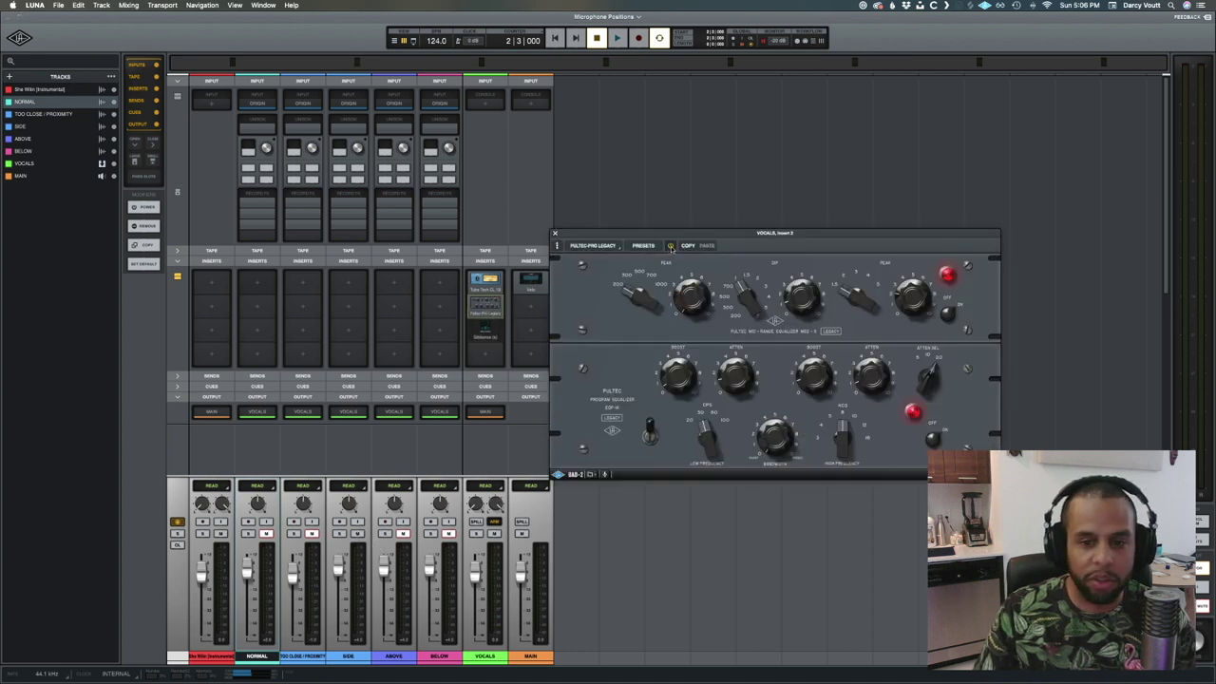
key(space)
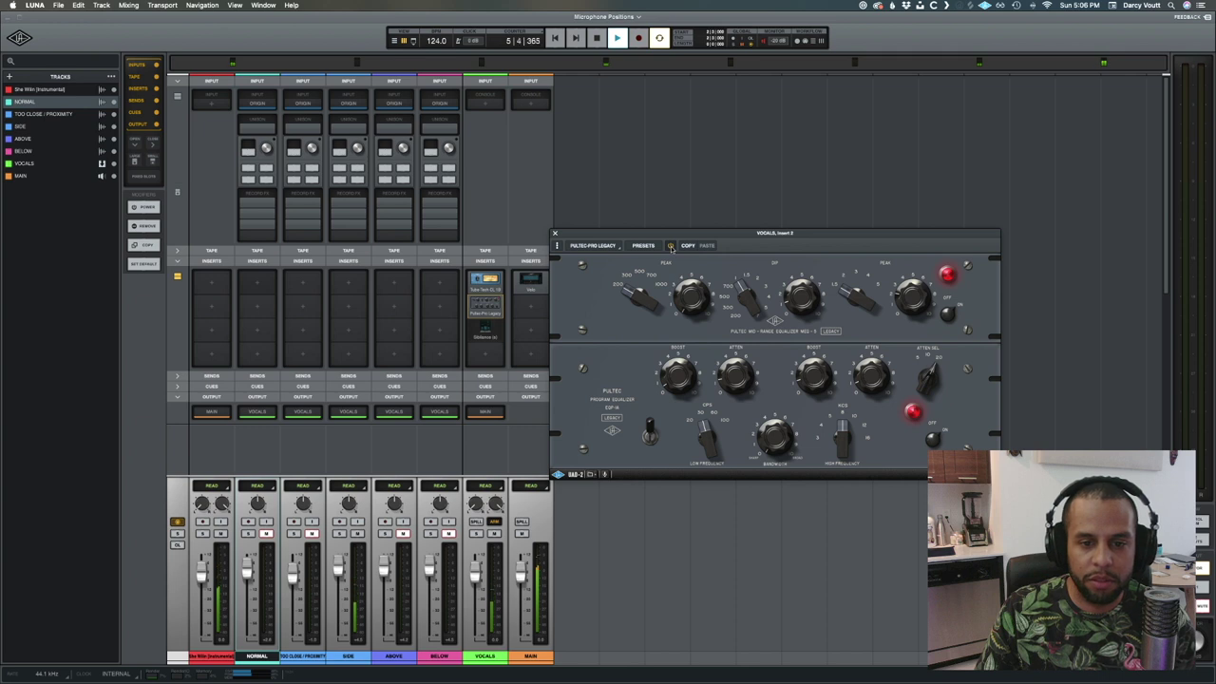
key(space)
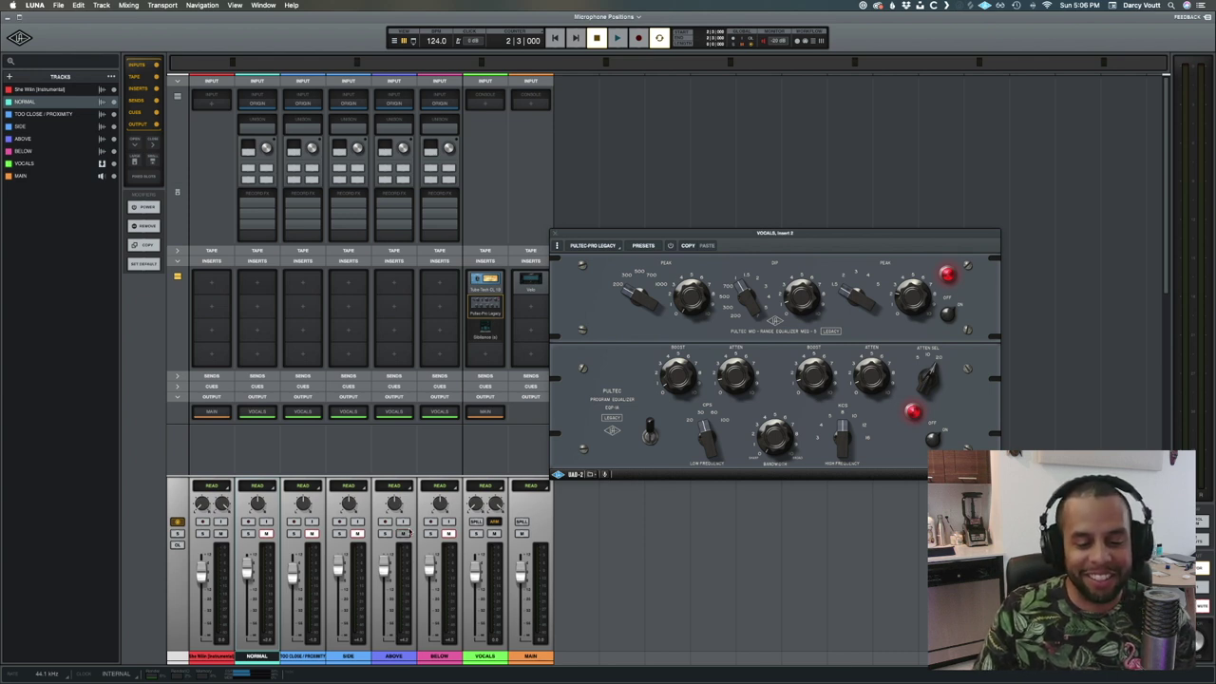
Step: Audition ABOVE and BELOW in turn with the other takes muted, switching the Pultec-Pro Legacy equalizer off and on
key(space)
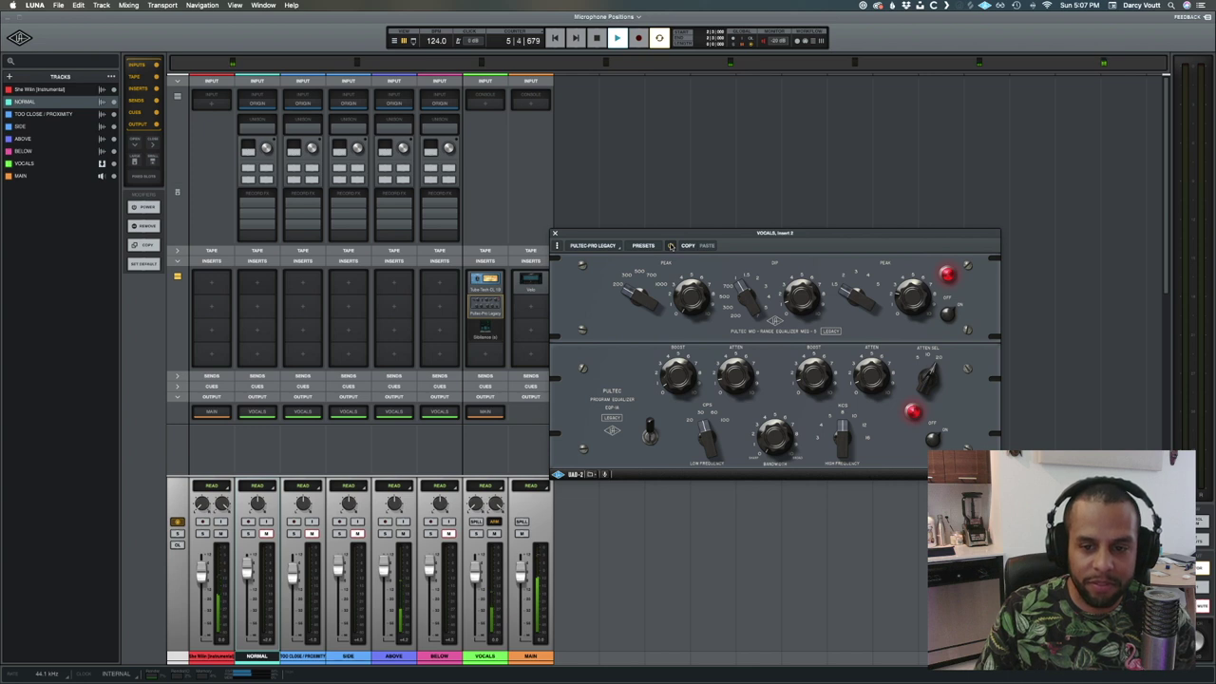
click(671, 246)
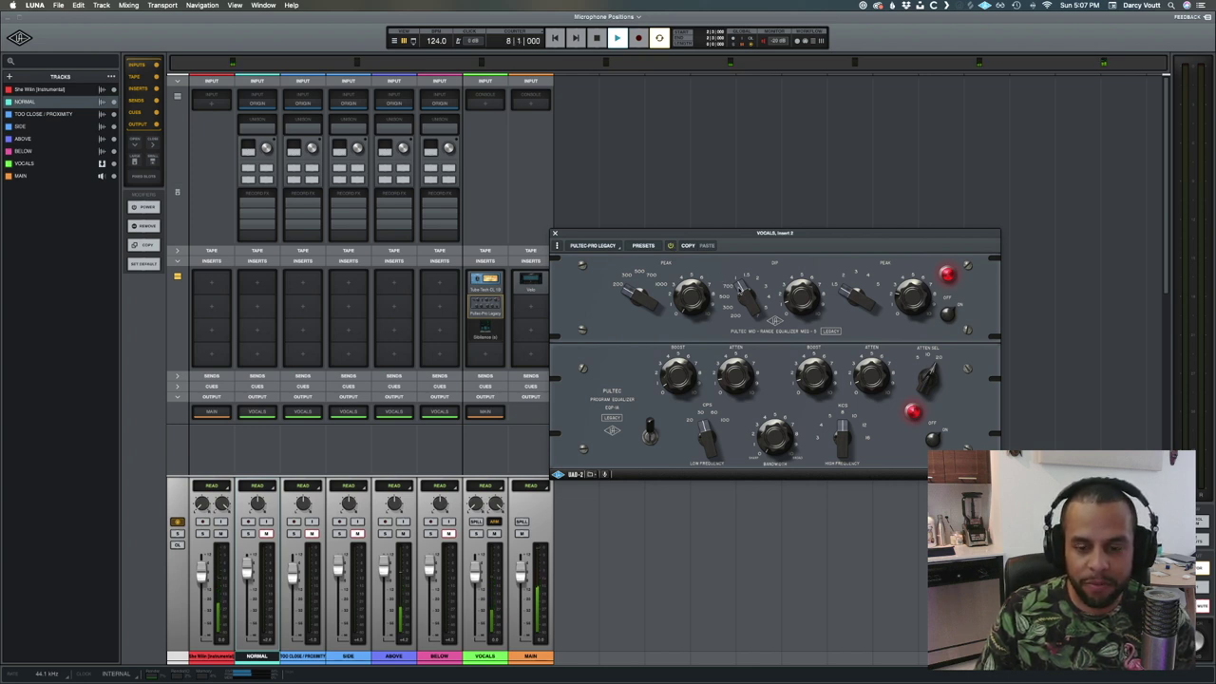
key(space)
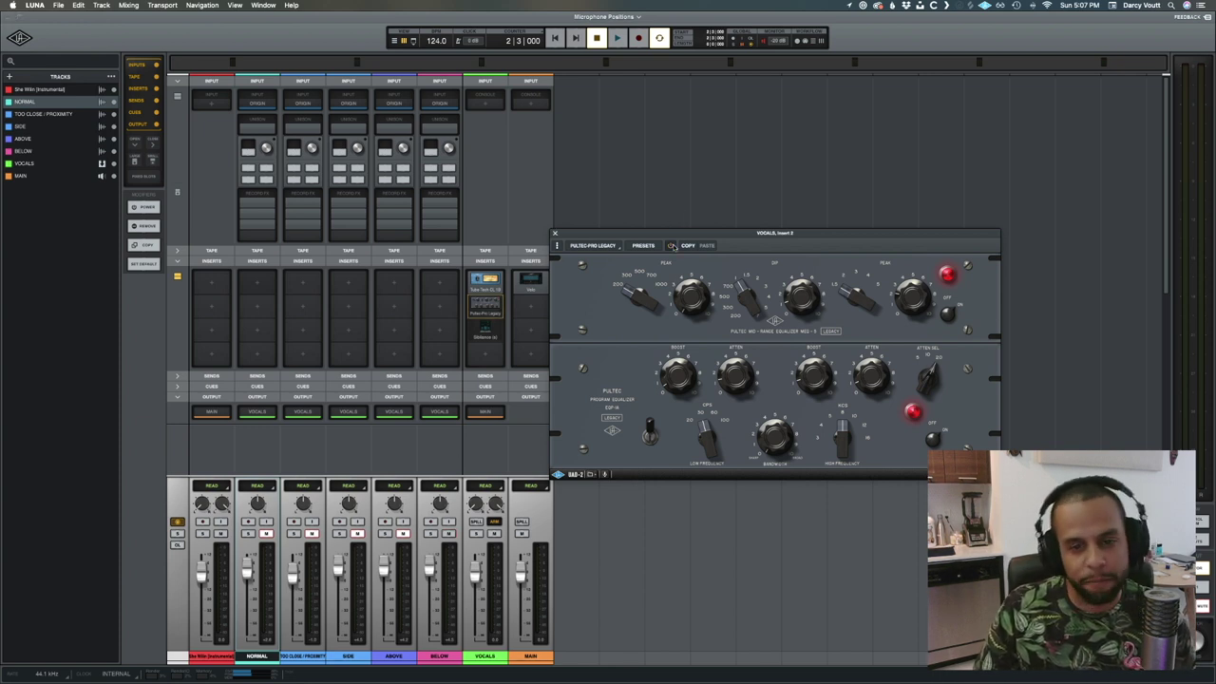
key(space)
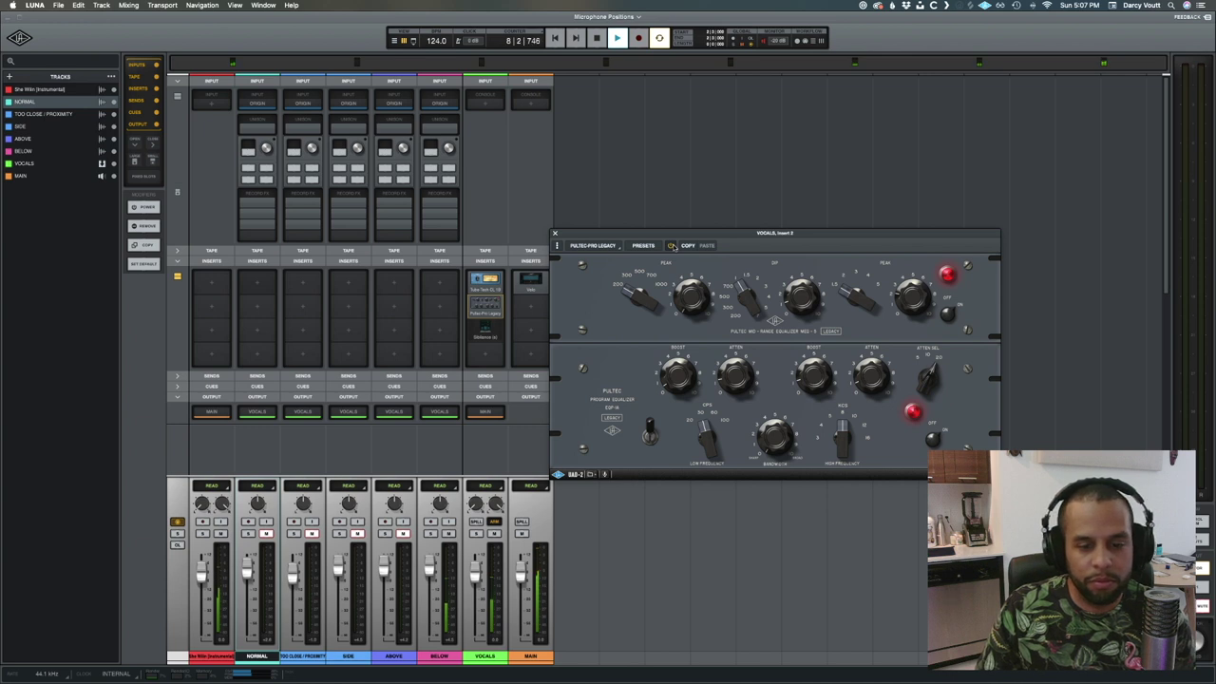
key(space)
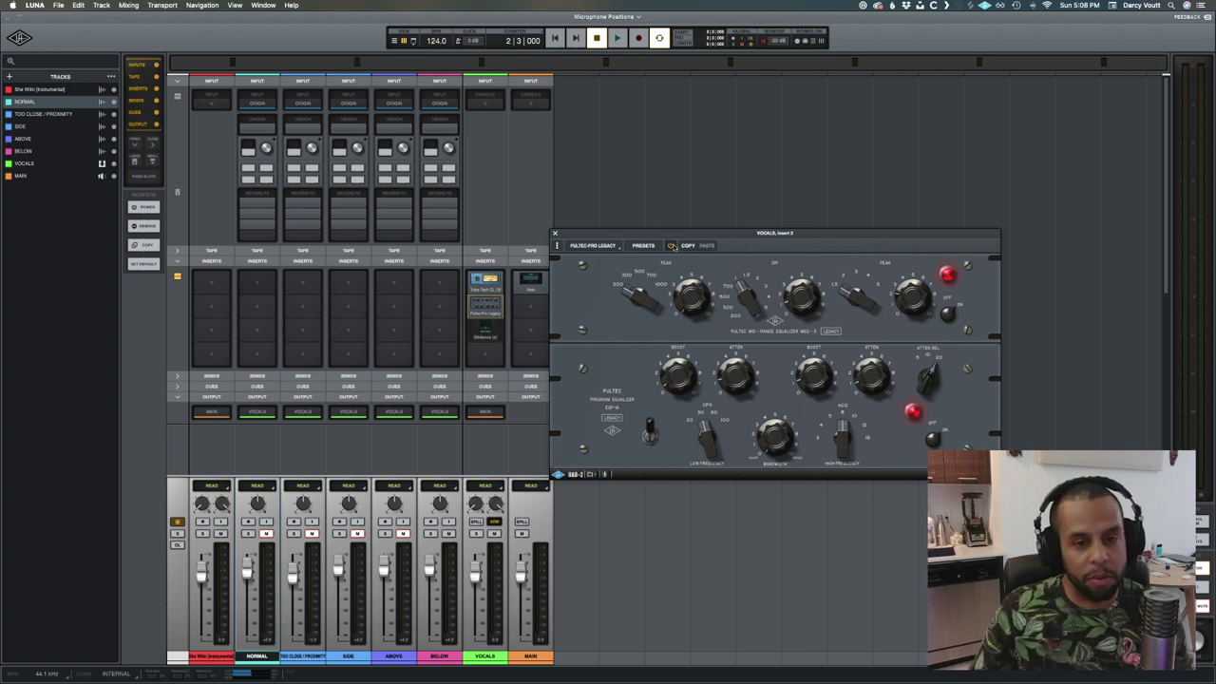
Step: Close the Pultec-Pro Legacy and open the Sibilance de-esser on the VOCALS bus, placing its window beside the channel strips
click(555, 234)
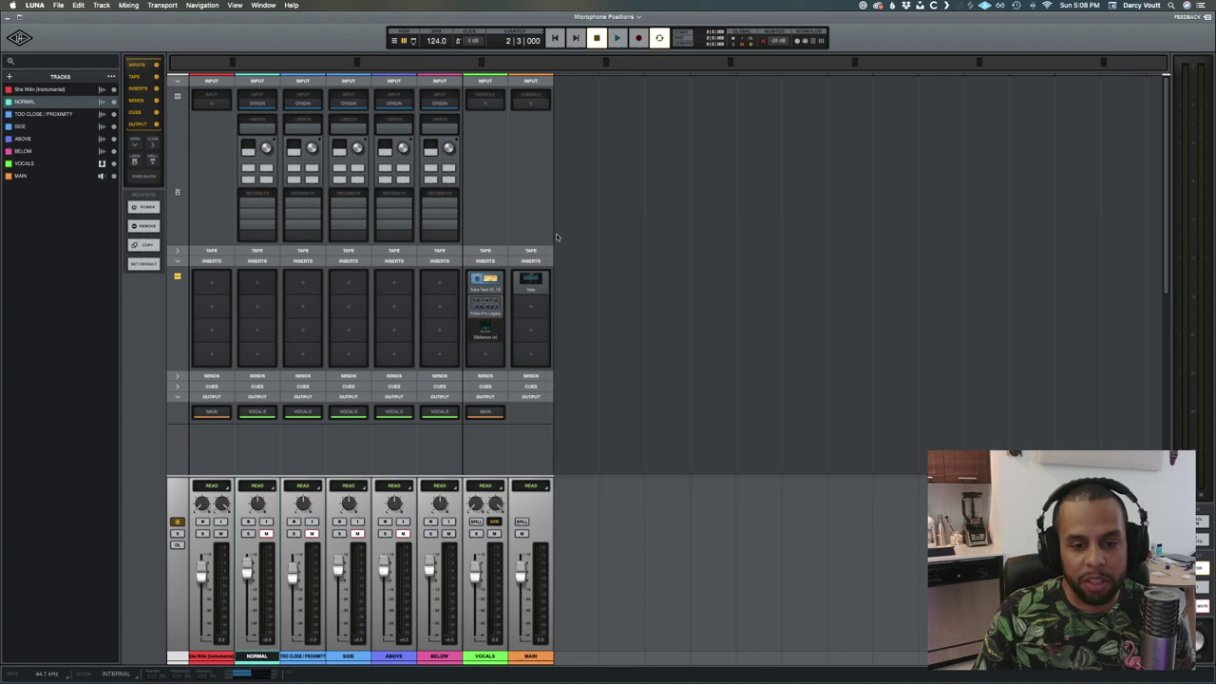
click(487, 327)
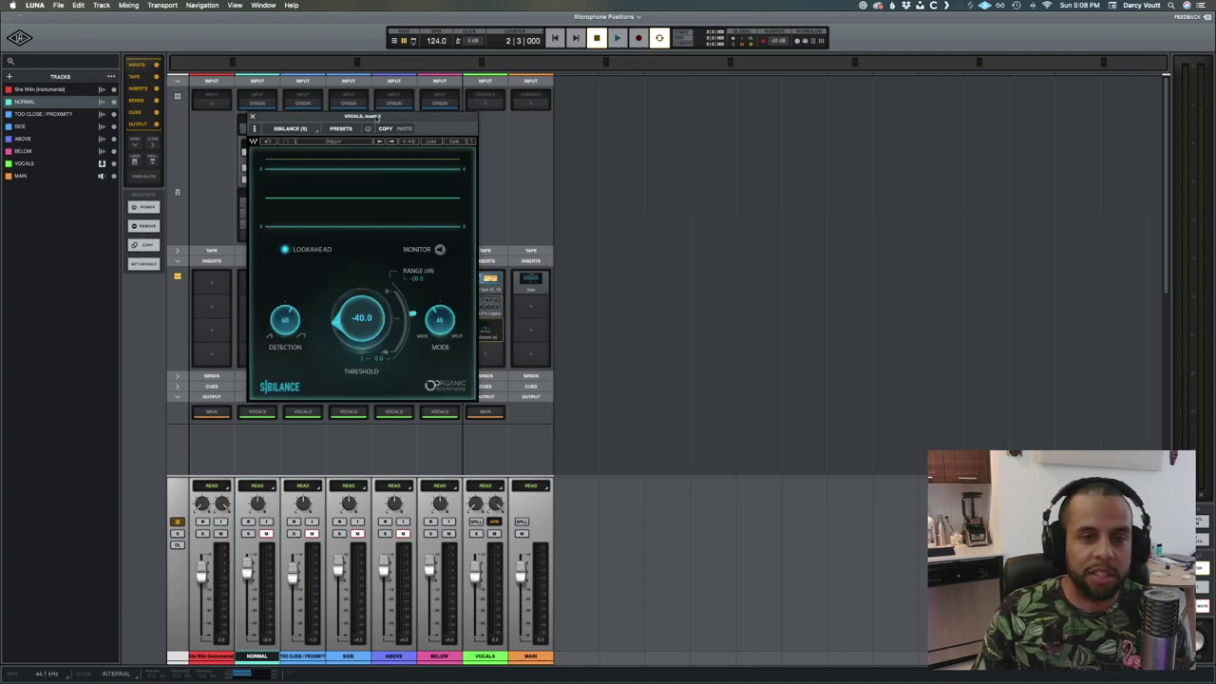
drag(377, 117, 761, 117)
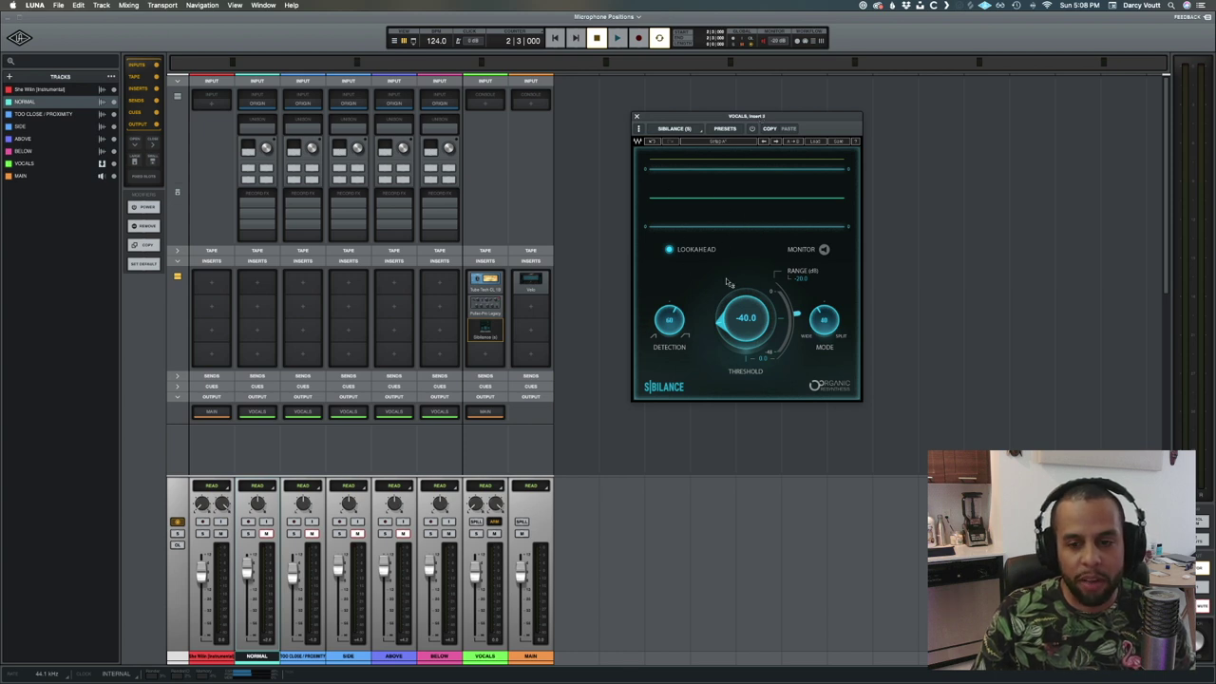
Step: Leave only the NORMAL take unmuted, enable Sibilance, and set its threshold to -32.0 while auditioning the take
drag(751, 337, 751, 313)
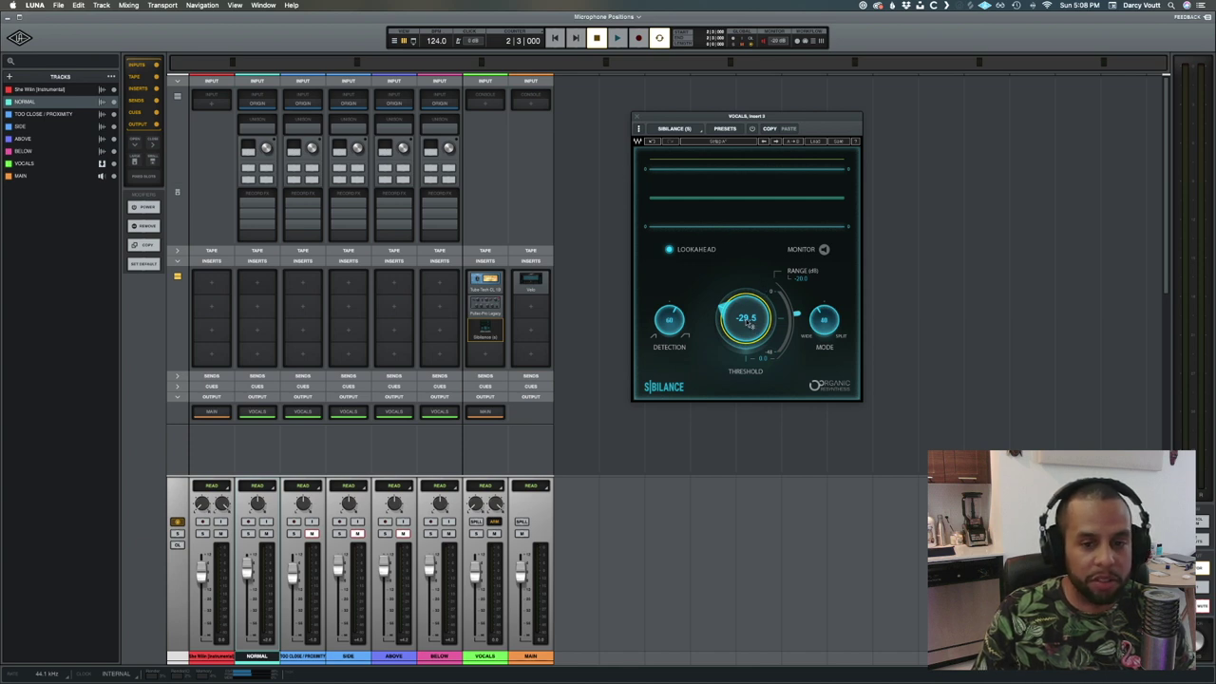
key(space)
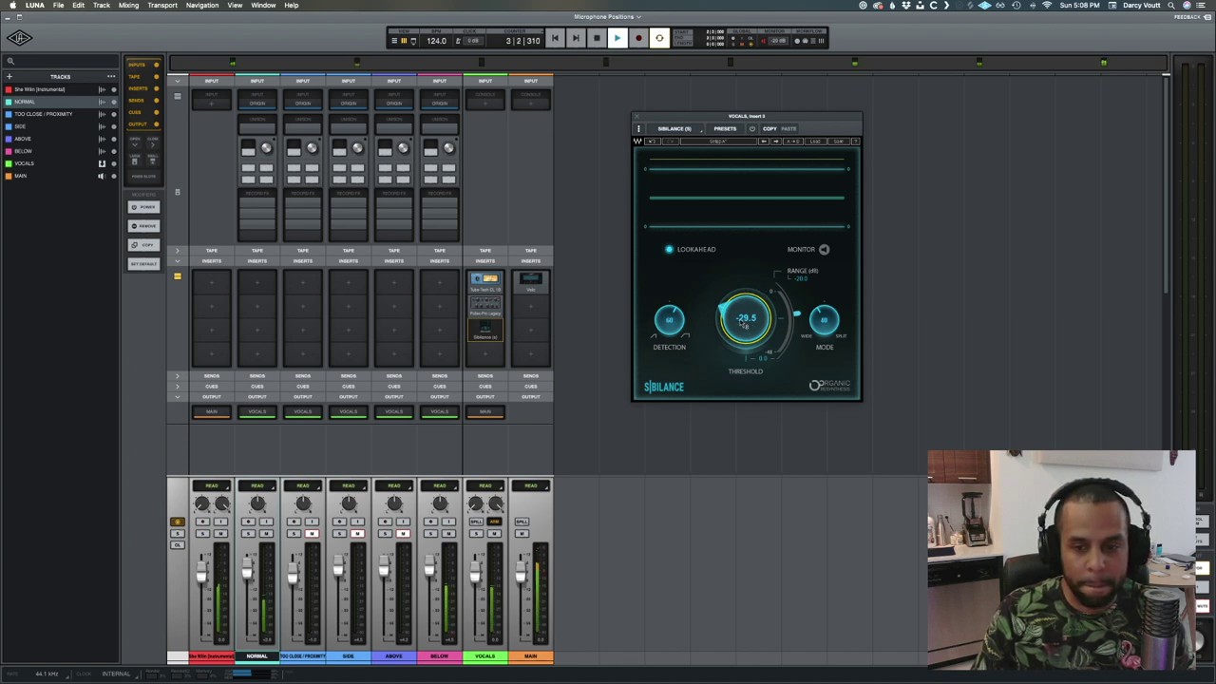
key(space)
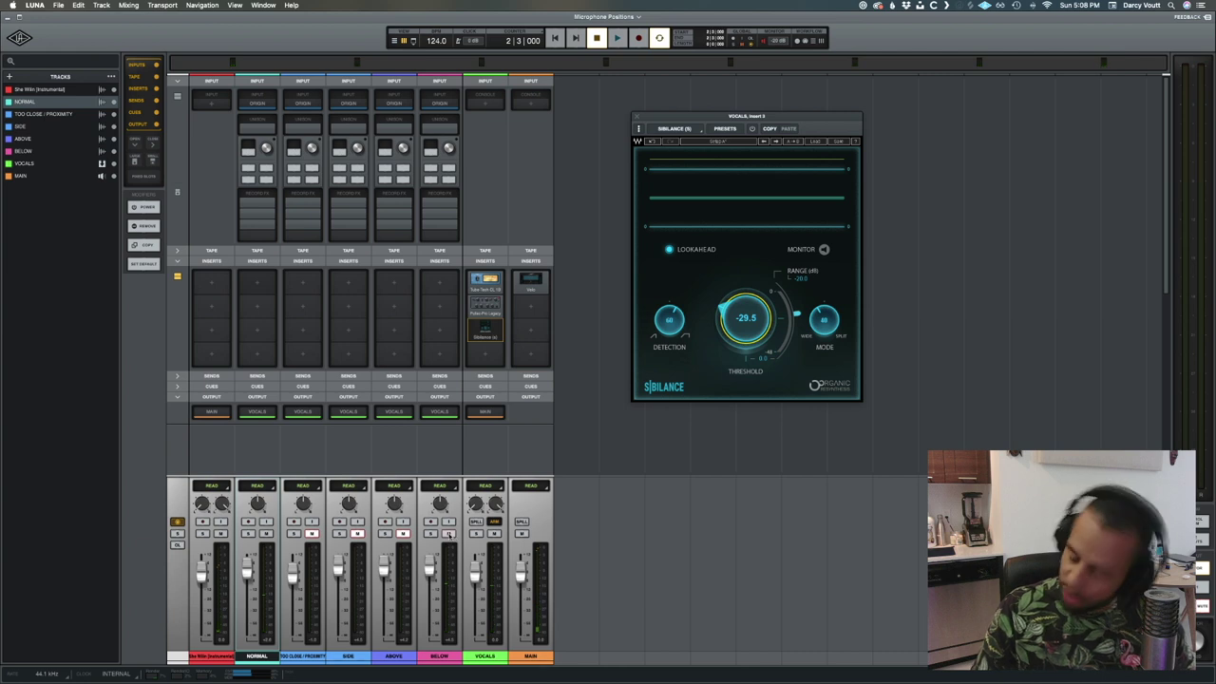
key(space)
drag(724, 321, 724, 328)
key(space)
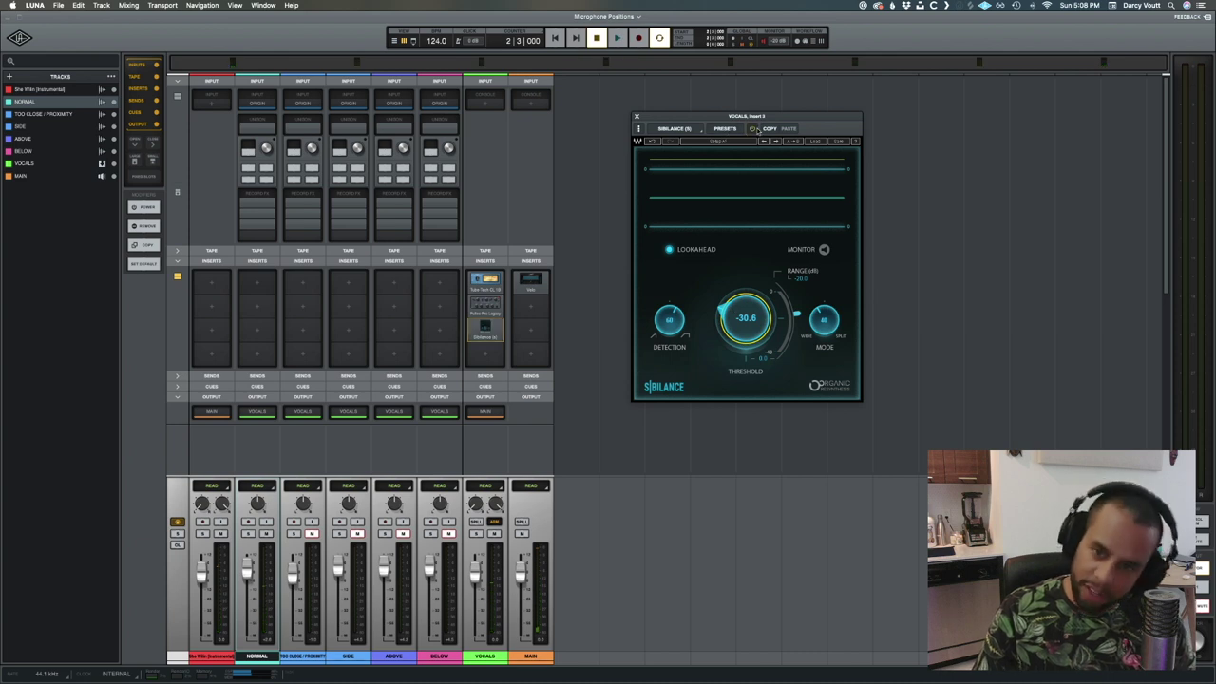
key(space)
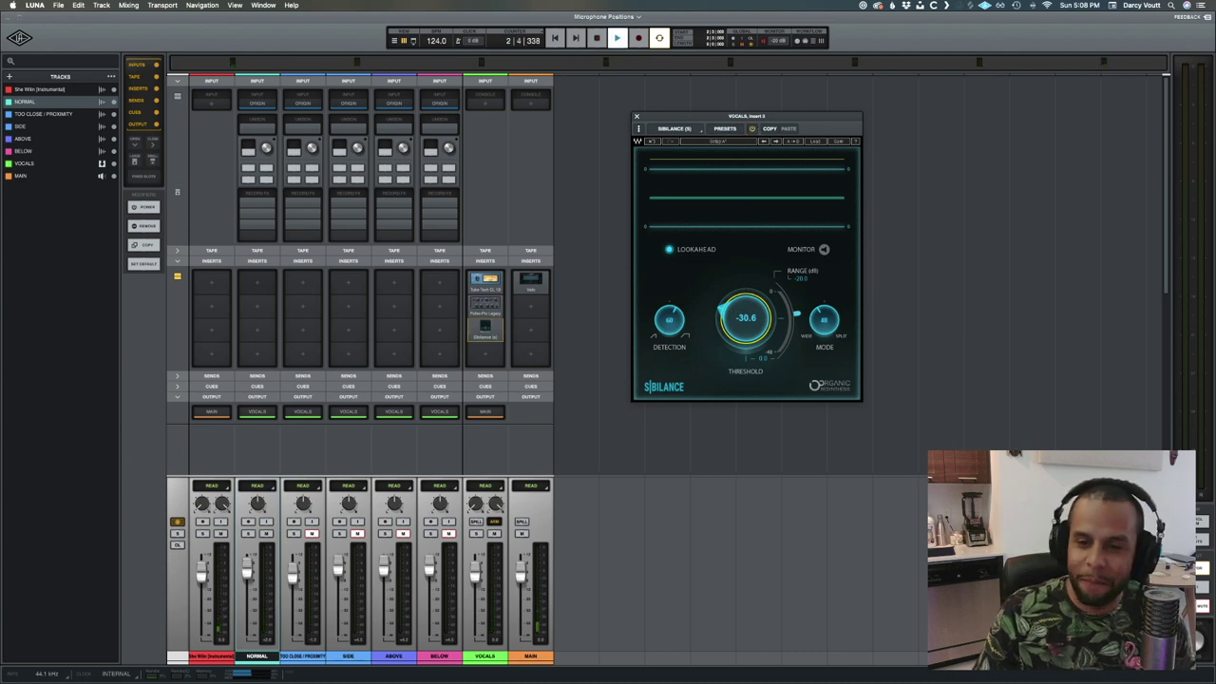
drag(723, 327, 724, 335)
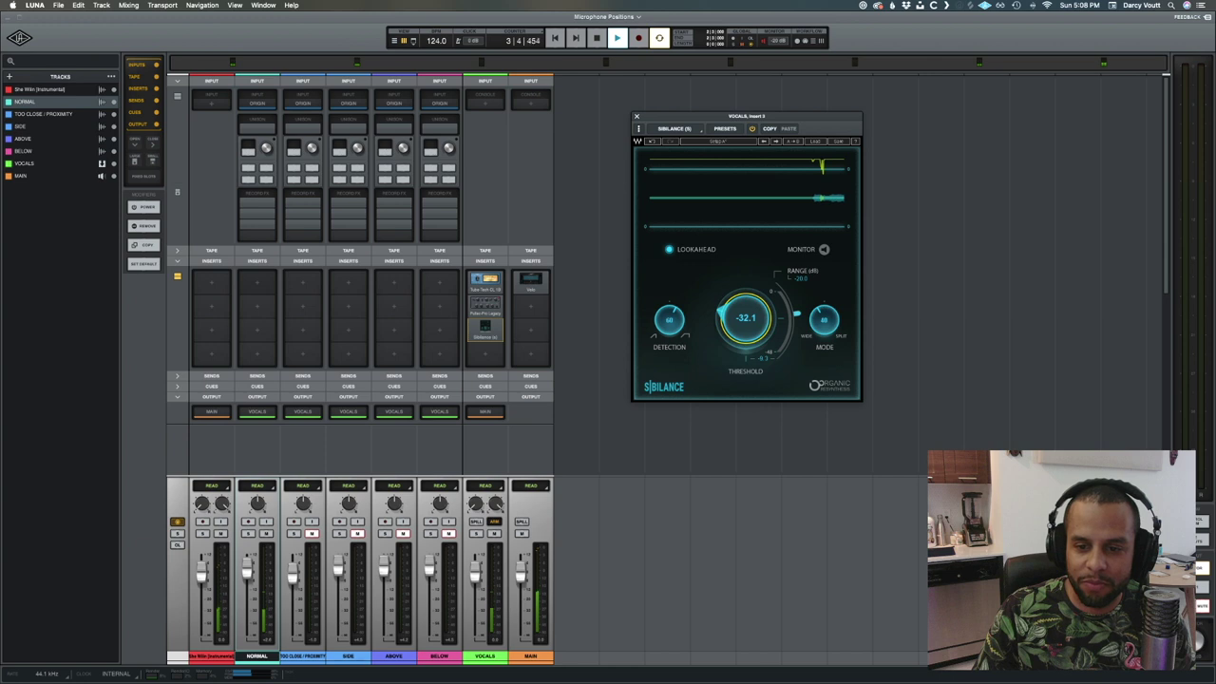
drag(742, 316, 742, 312)
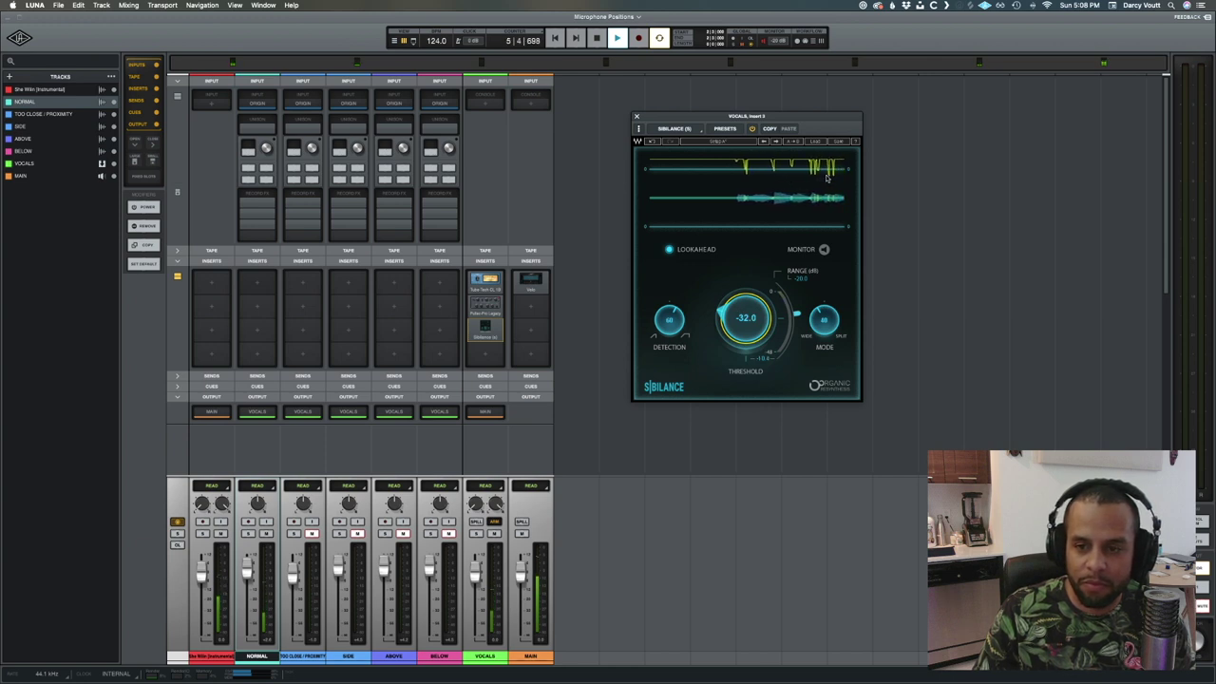
key(space)
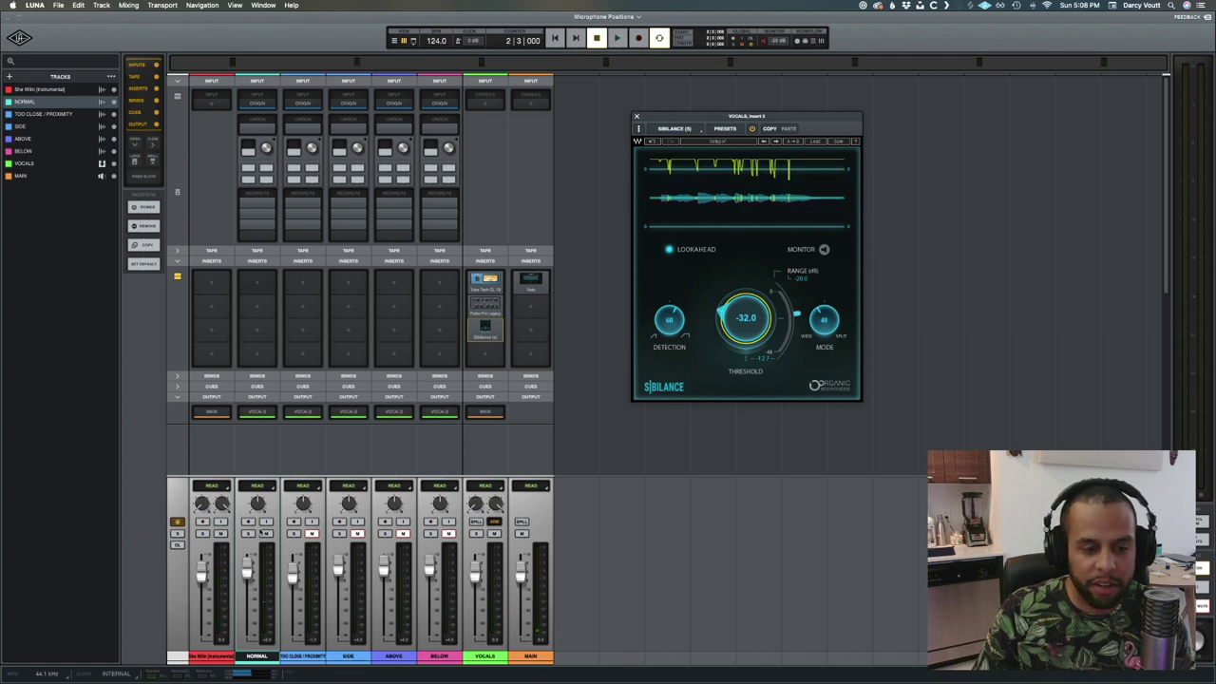
Step: Audition TOO CLOSE / PROXIMITY and SIDE in turn through the Sibilance de-esser with the other takes muted
key(space)
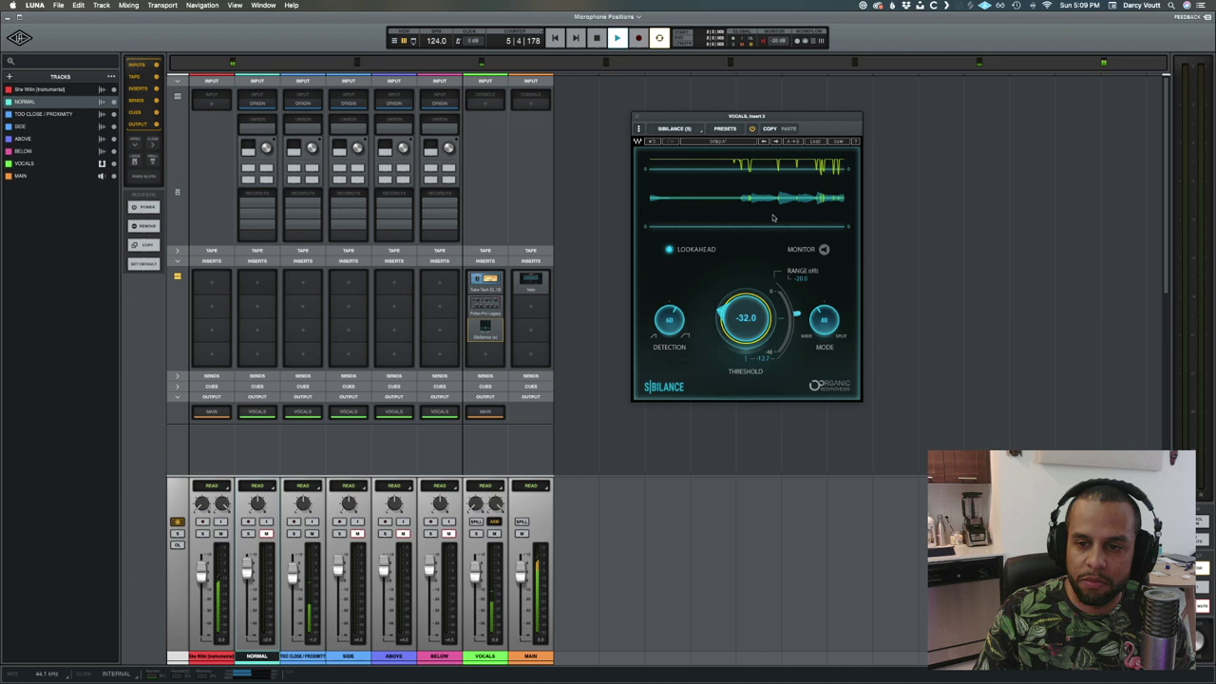
key(space)
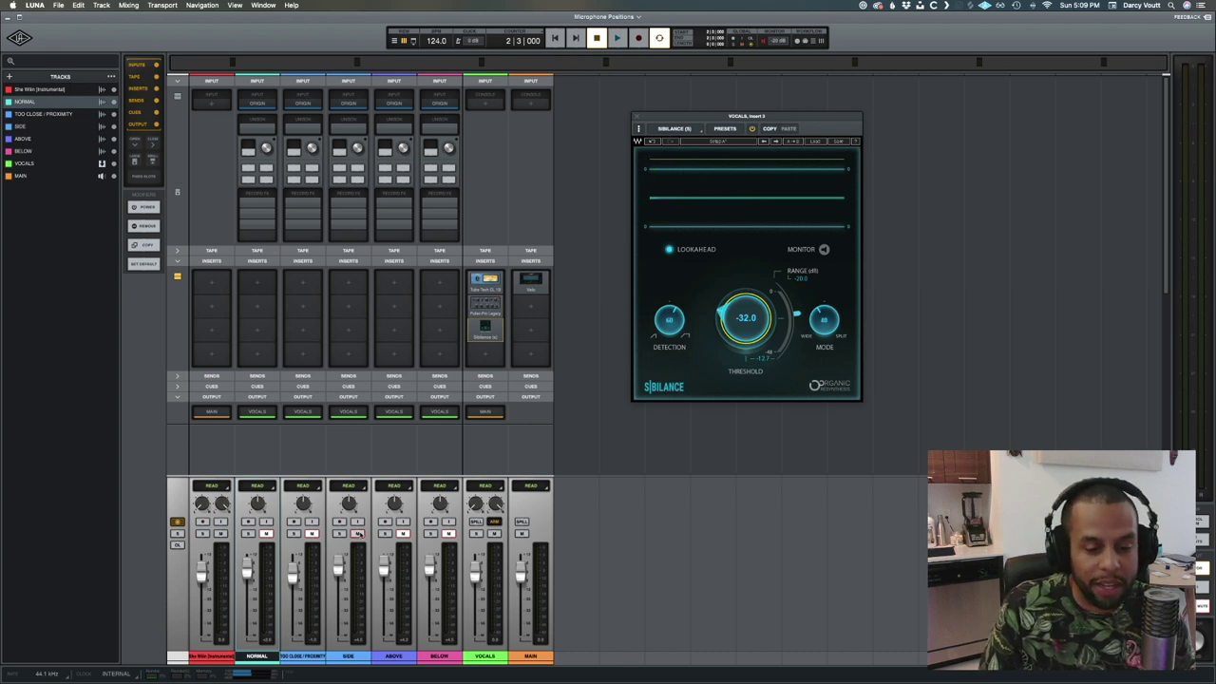
key(space)
key(space)
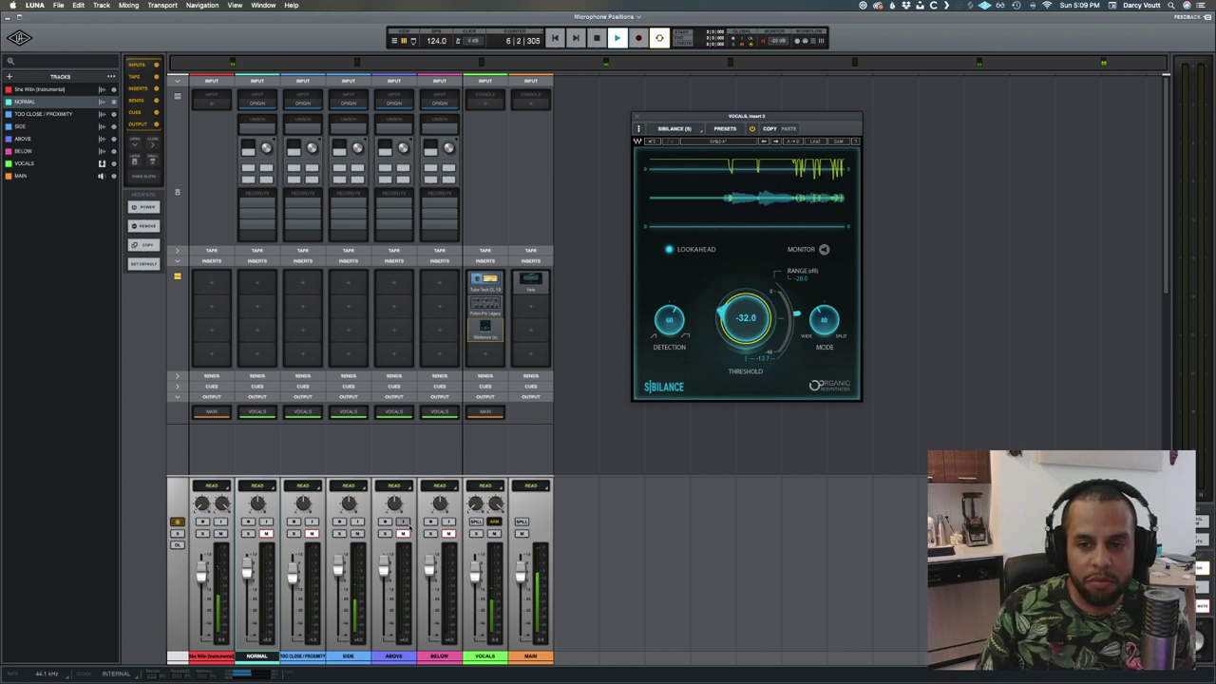
key(space)
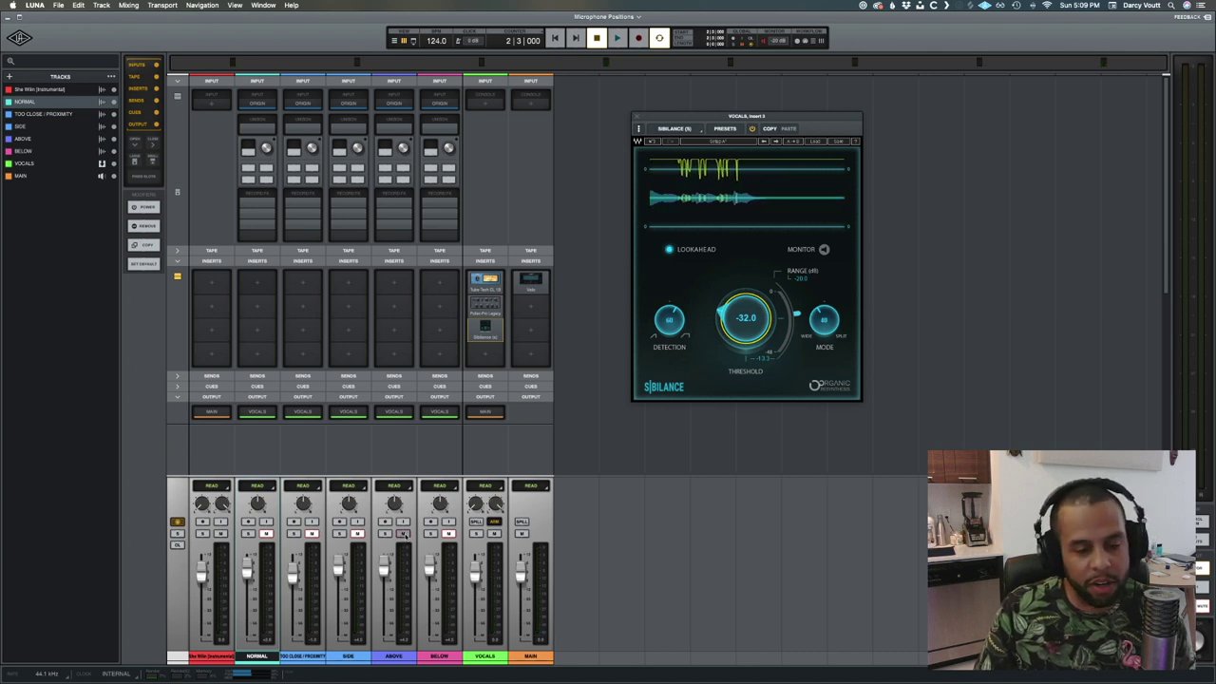
Step: Audition ABOVE and BELOW in turn through the Sibilance de-esser with the other takes muted
key(space)
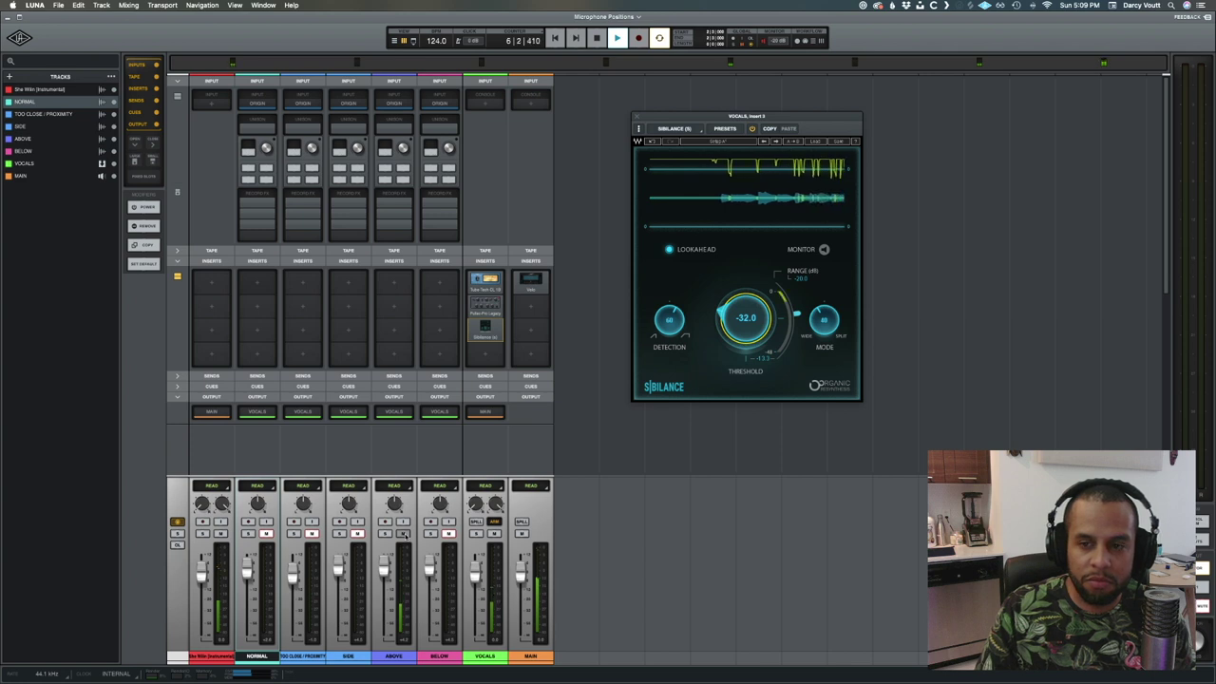
key(space)
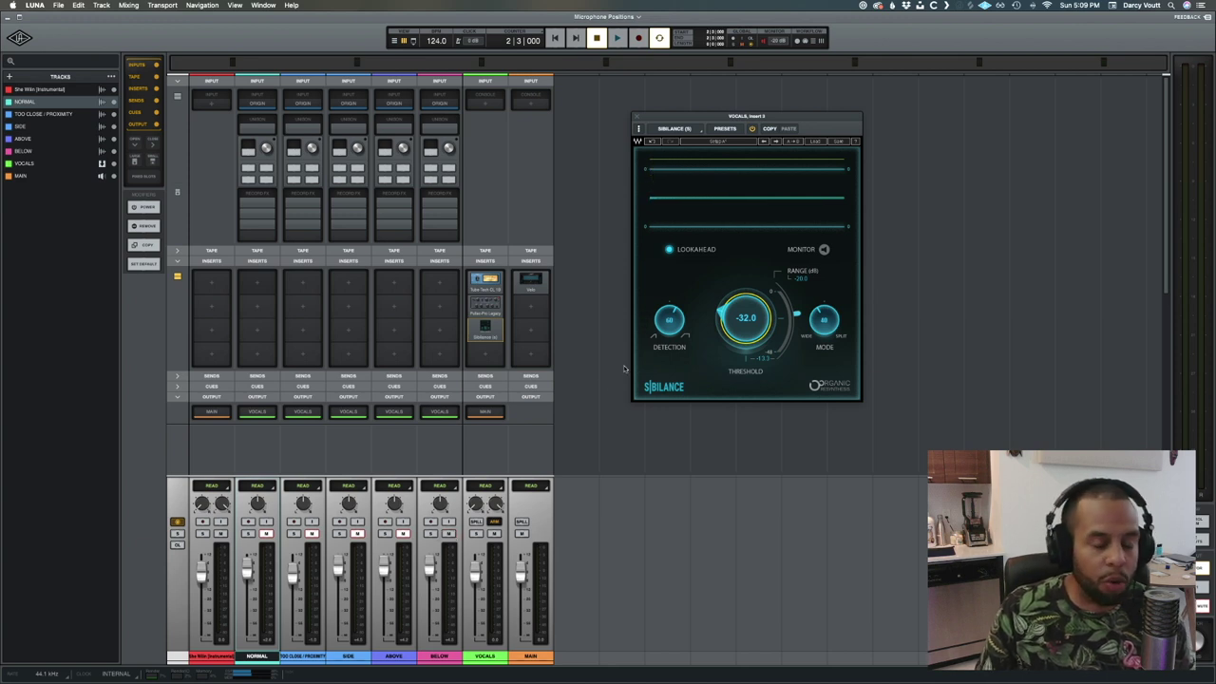
key(space)
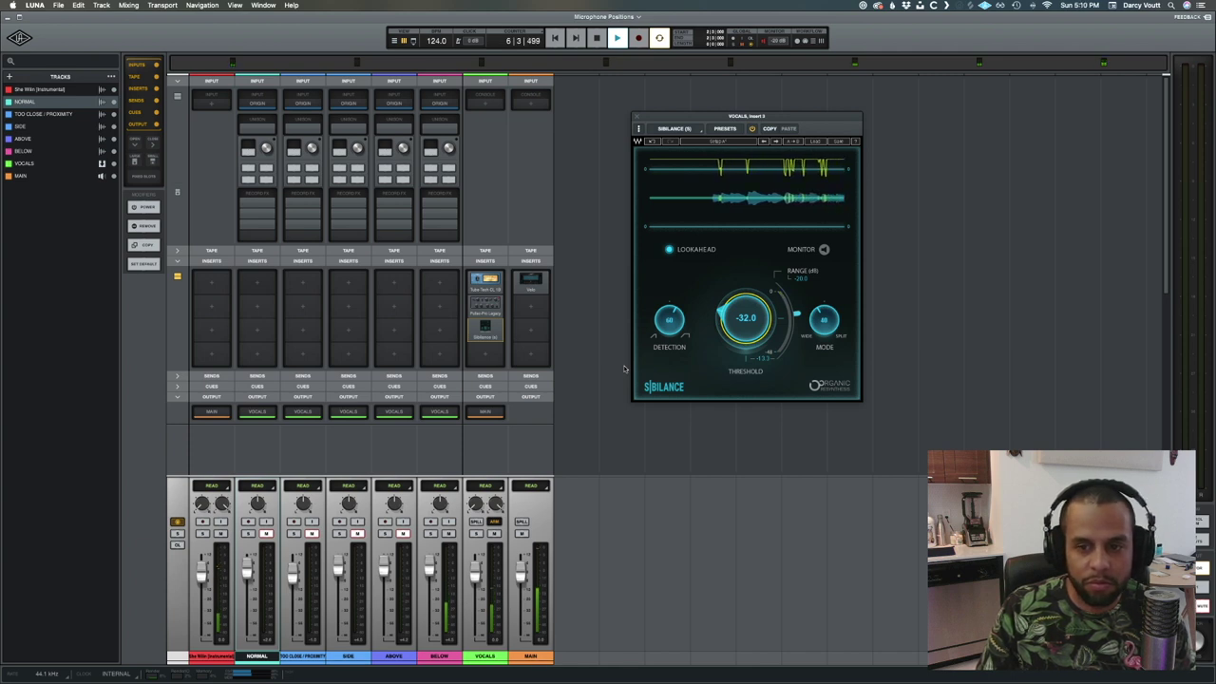
key(space)
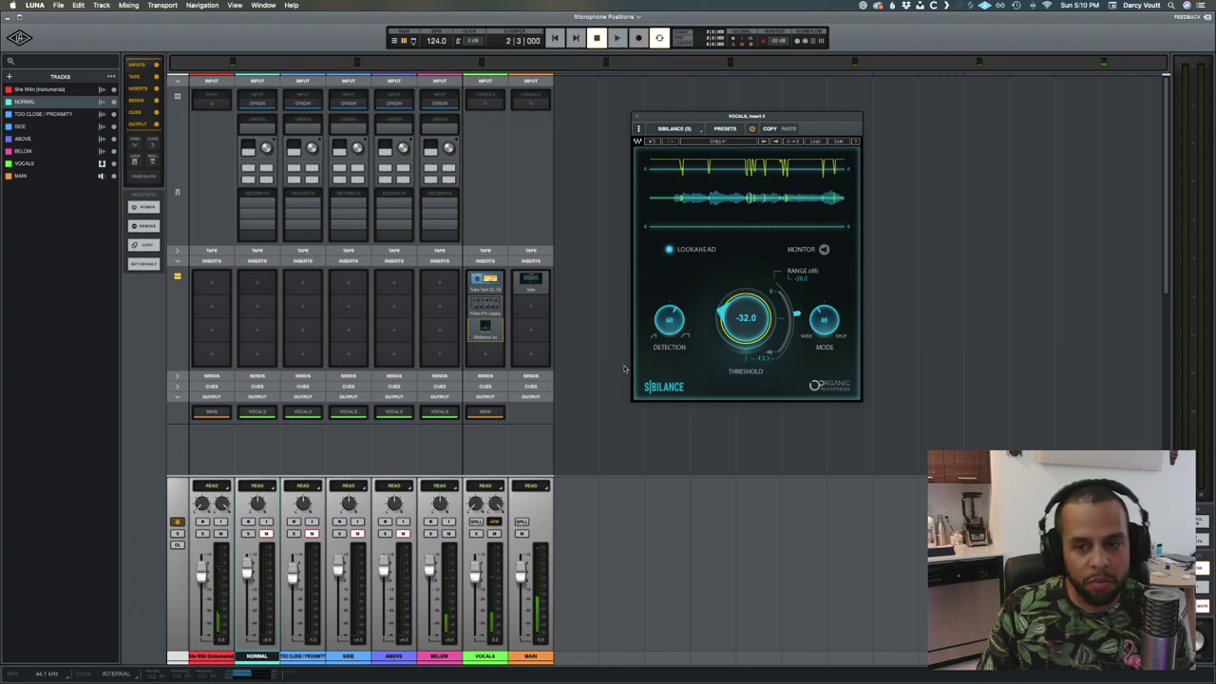